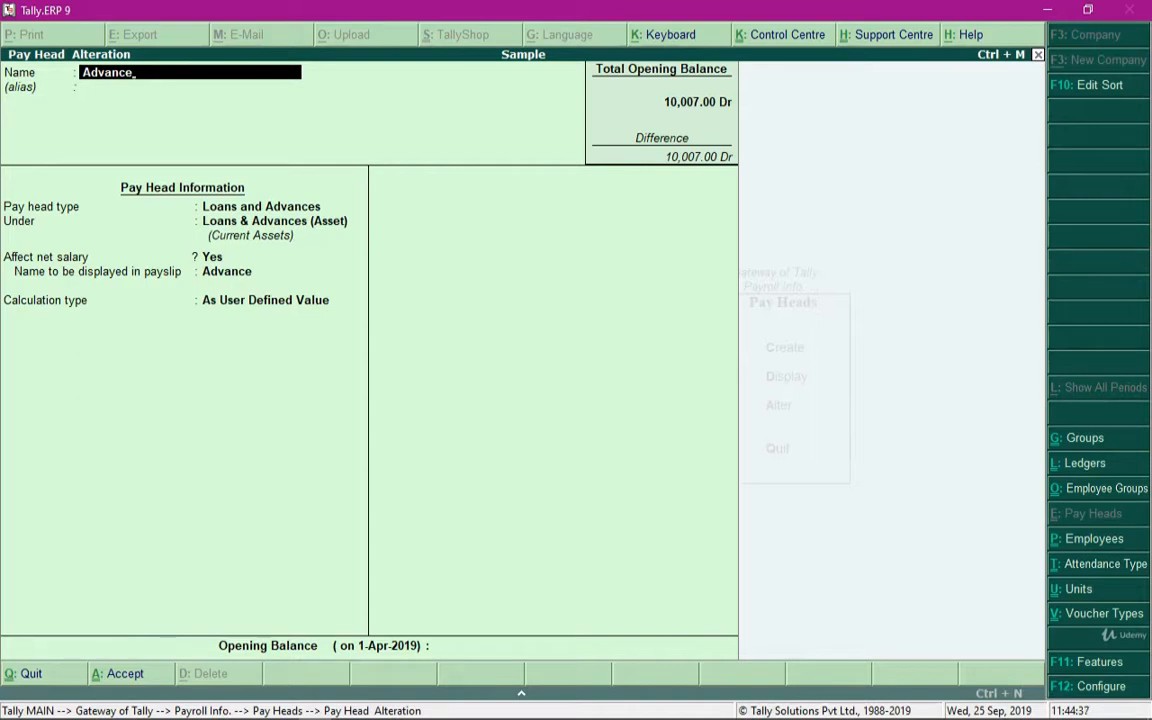
# Review the Advance pay head's settings, keep Loans and Advances with As User Defined Value calculation, and accept the pay head
pyautogui.press('Return')
pyautogui.press('Return')
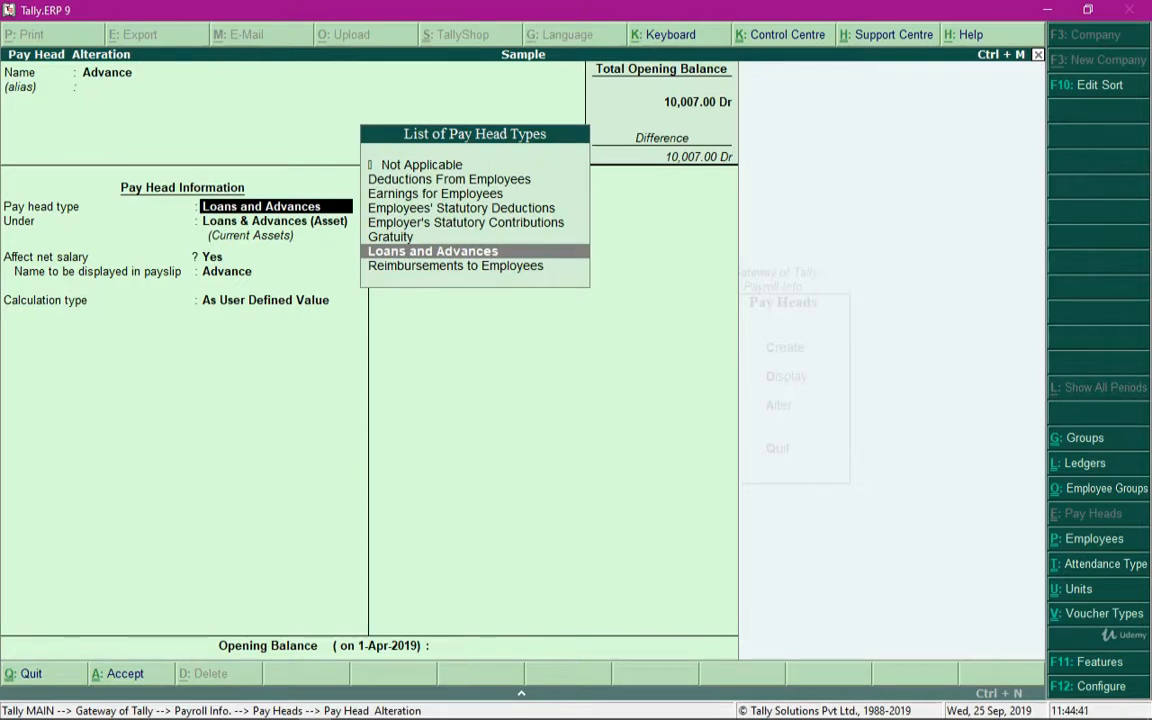
pyautogui.press('Return')
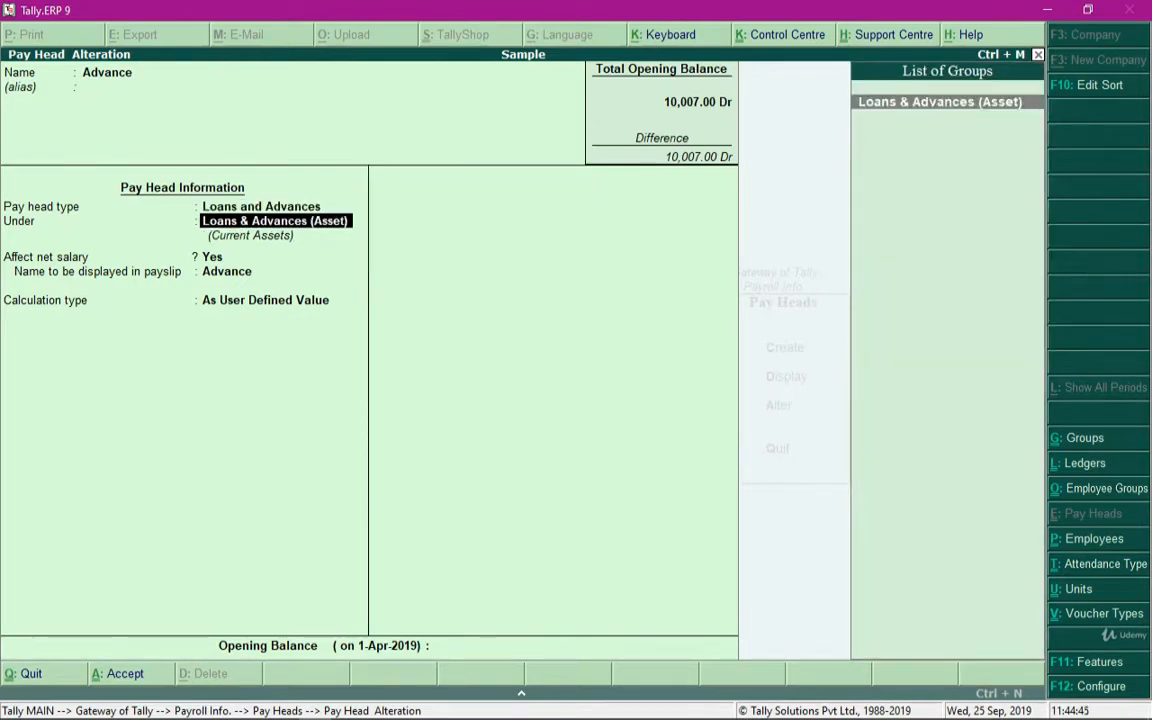
pyautogui.press('Return')
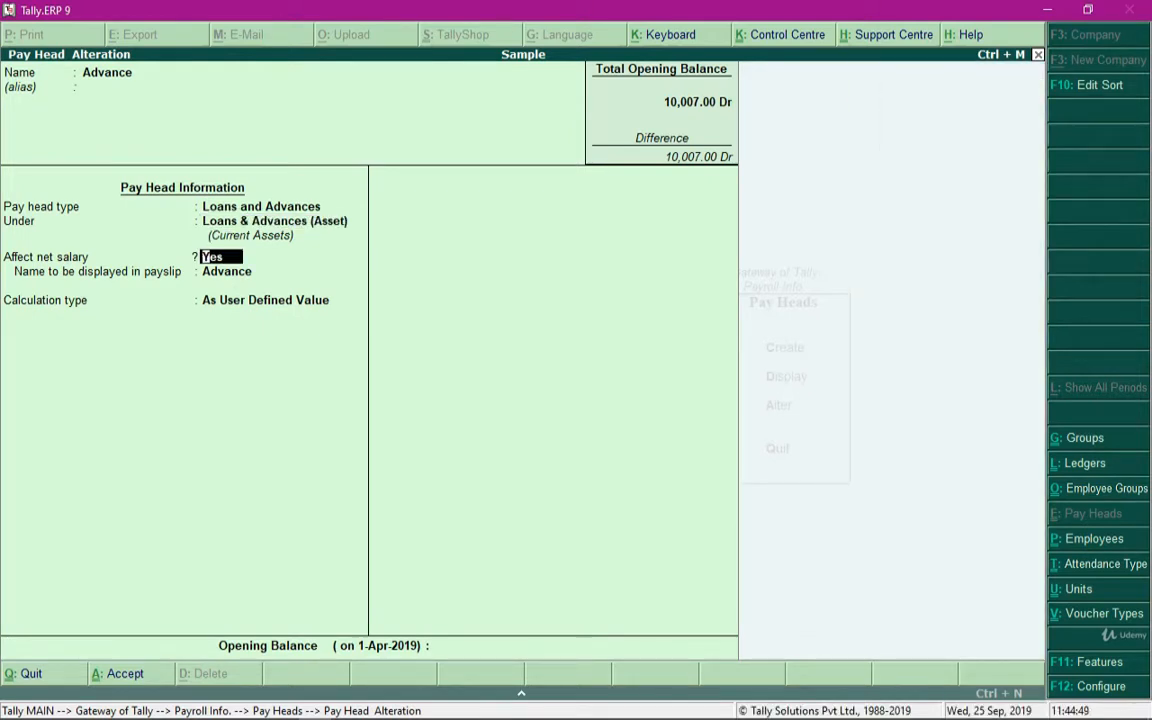
pyautogui.press('Return')
pyautogui.press('Return')
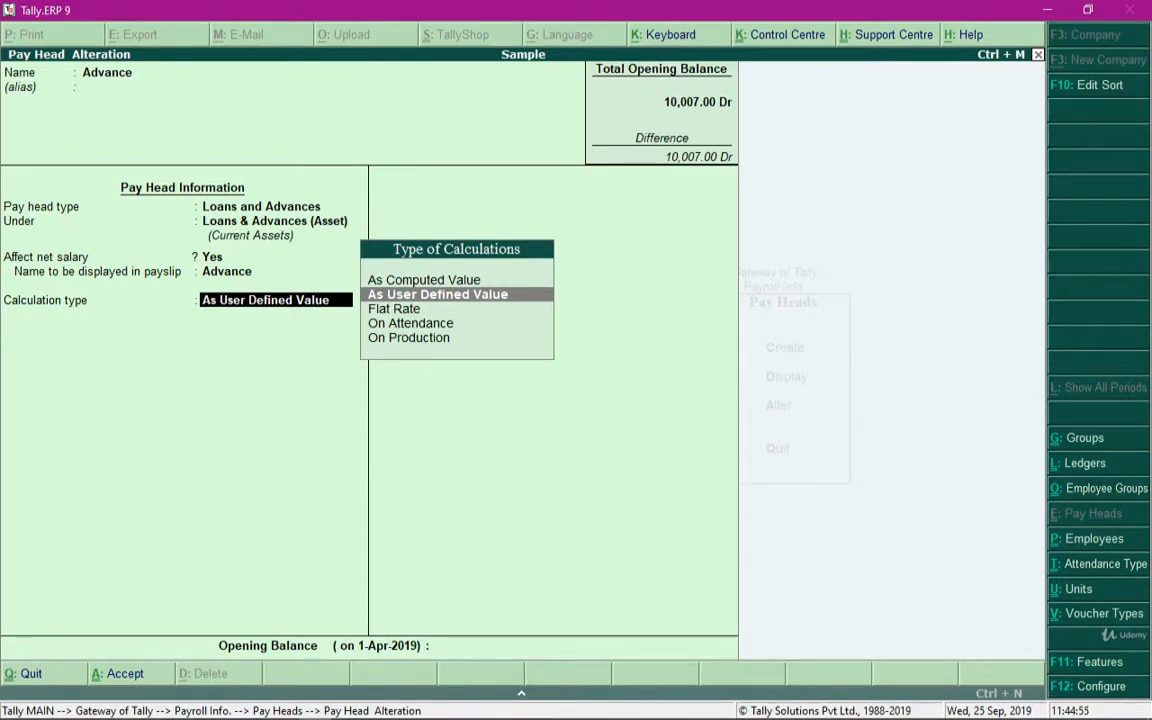
pyautogui.press('Return')
pyautogui.press('Return')
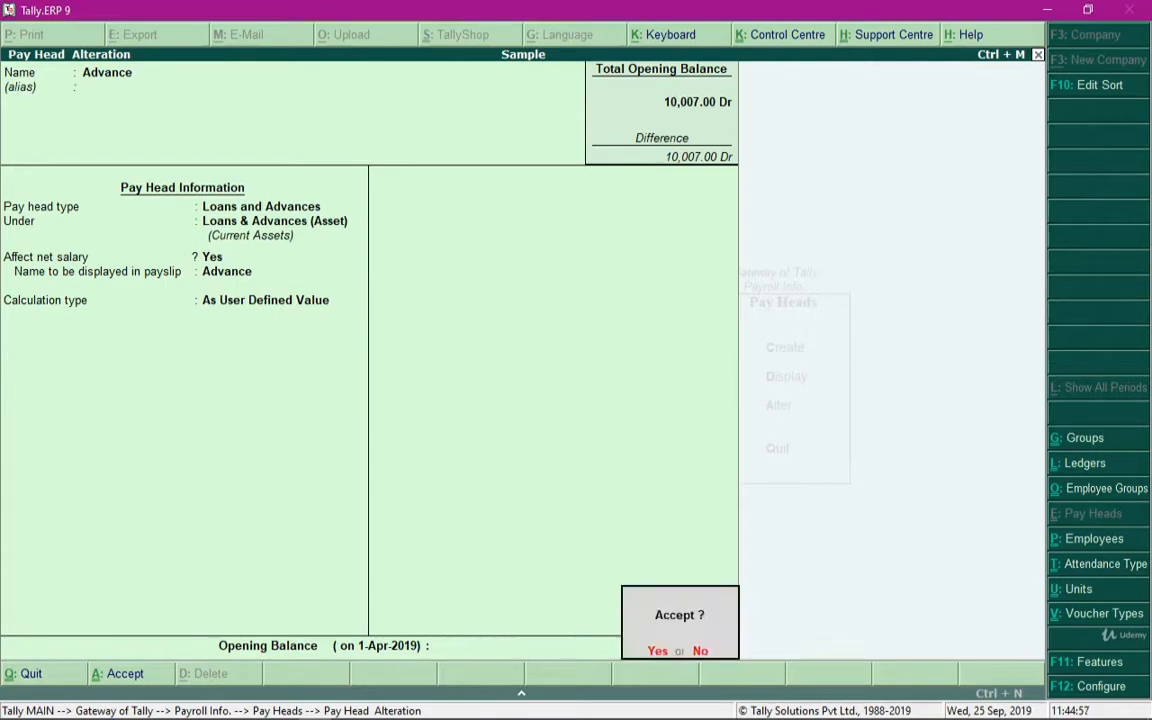
pyautogui.press('Return')
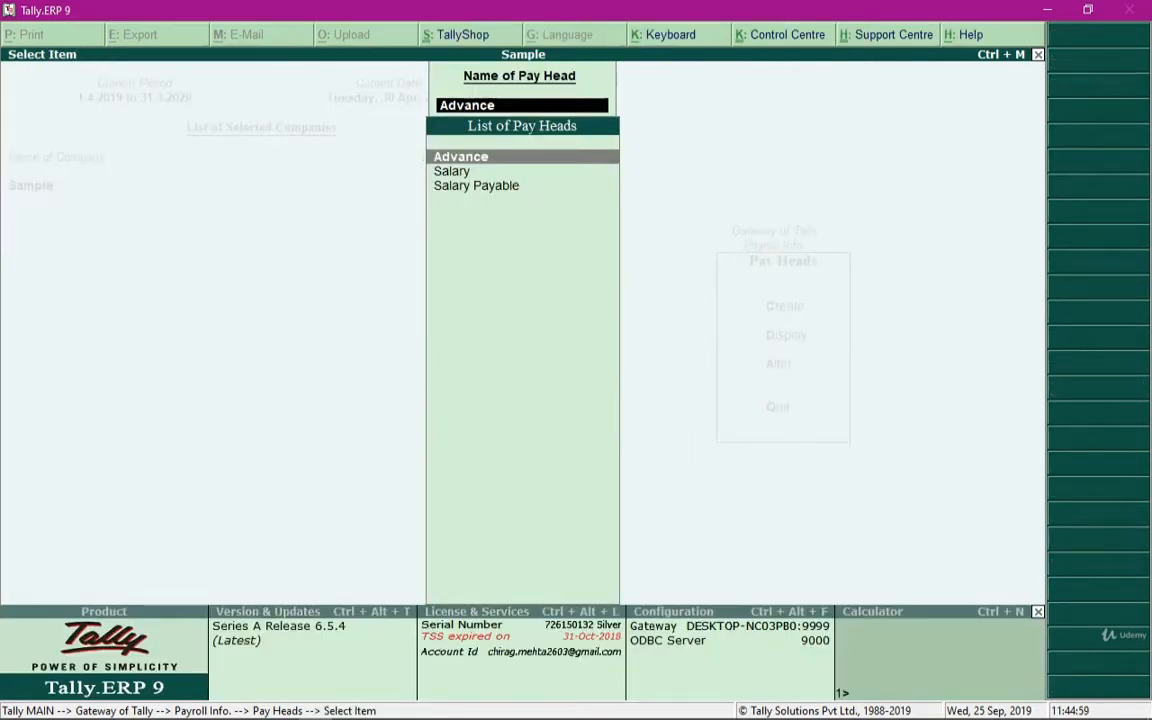
pyautogui.press('Escape')
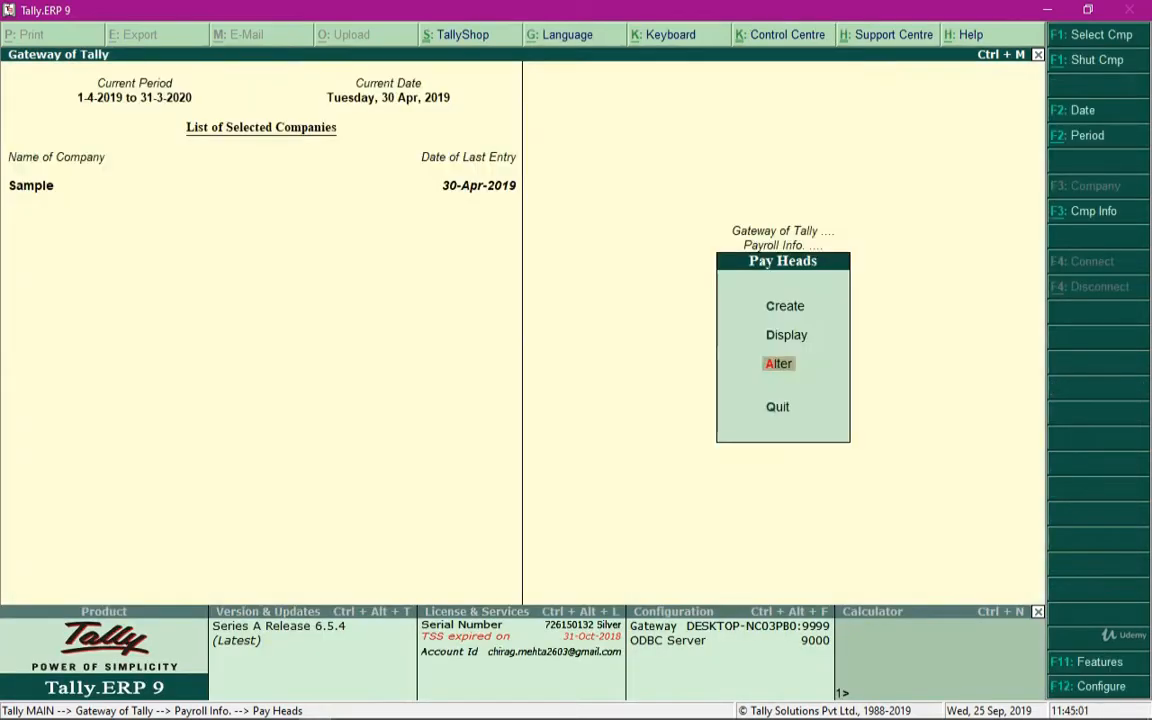
# Open the single employee Worker 1 for alteration from the payroll masters
pyautogui.press('Escape')
pyautogui.press('Up')
pyautogui.press('Up')
pyautogui.press('Up')
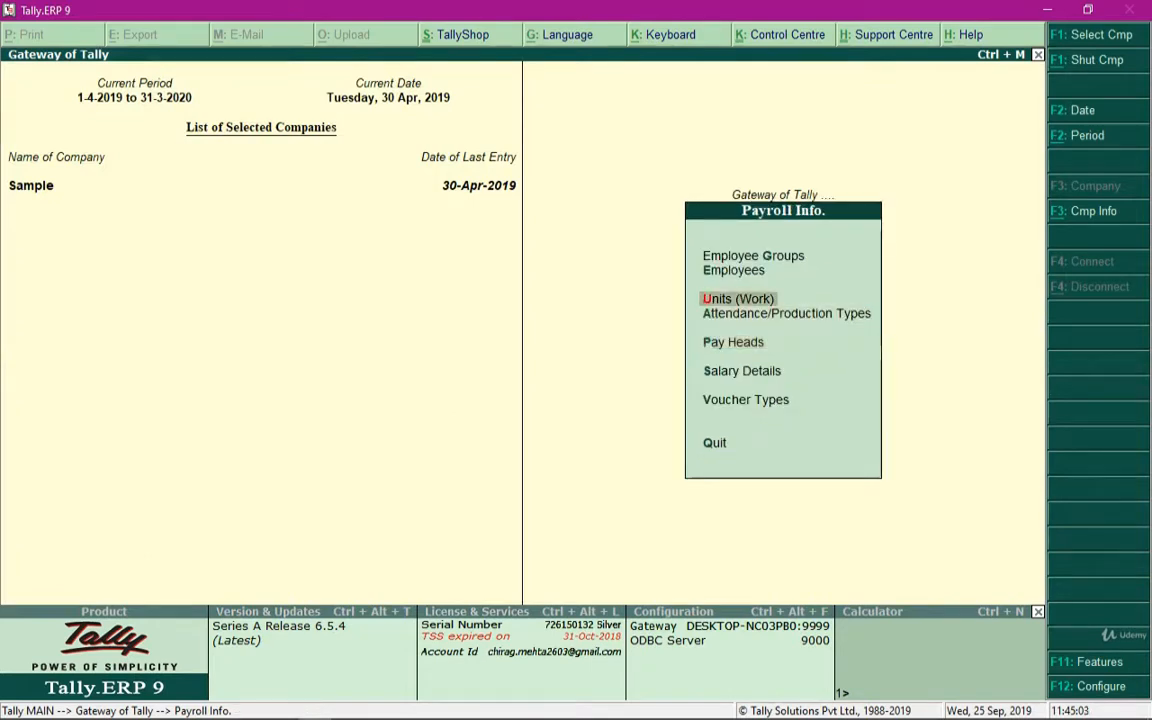
pyautogui.press('Return')
pyautogui.press('Down')
pyautogui.press('Down')
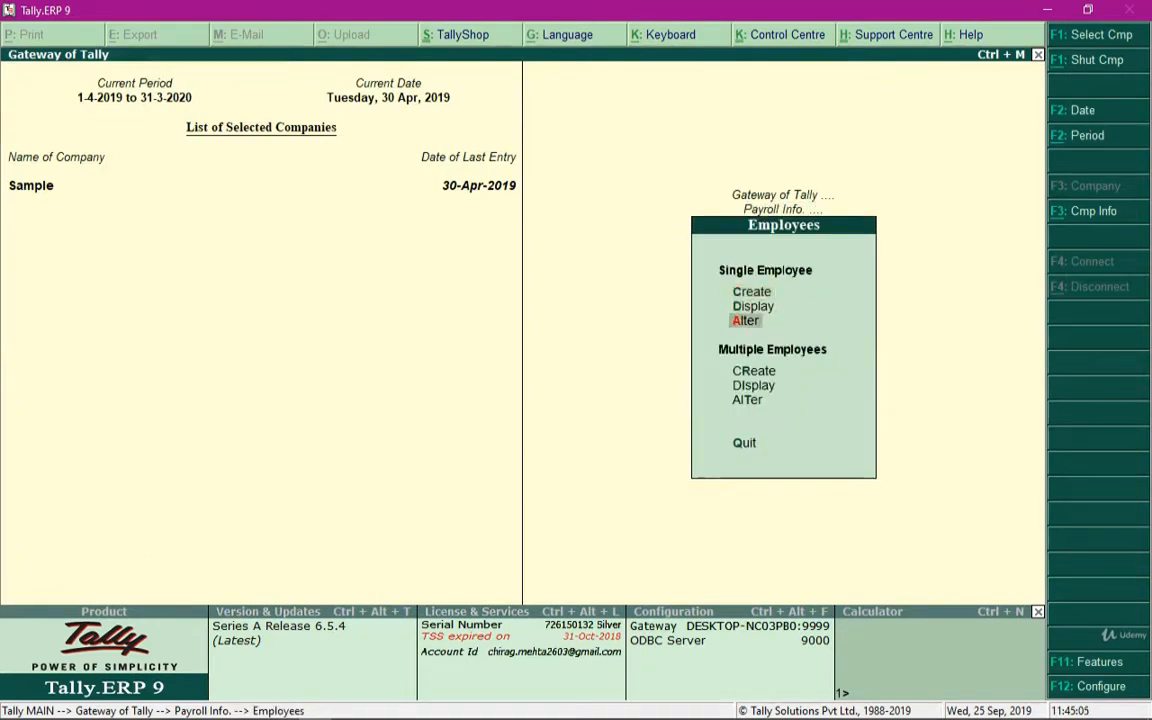
pyautogui.press('Return')
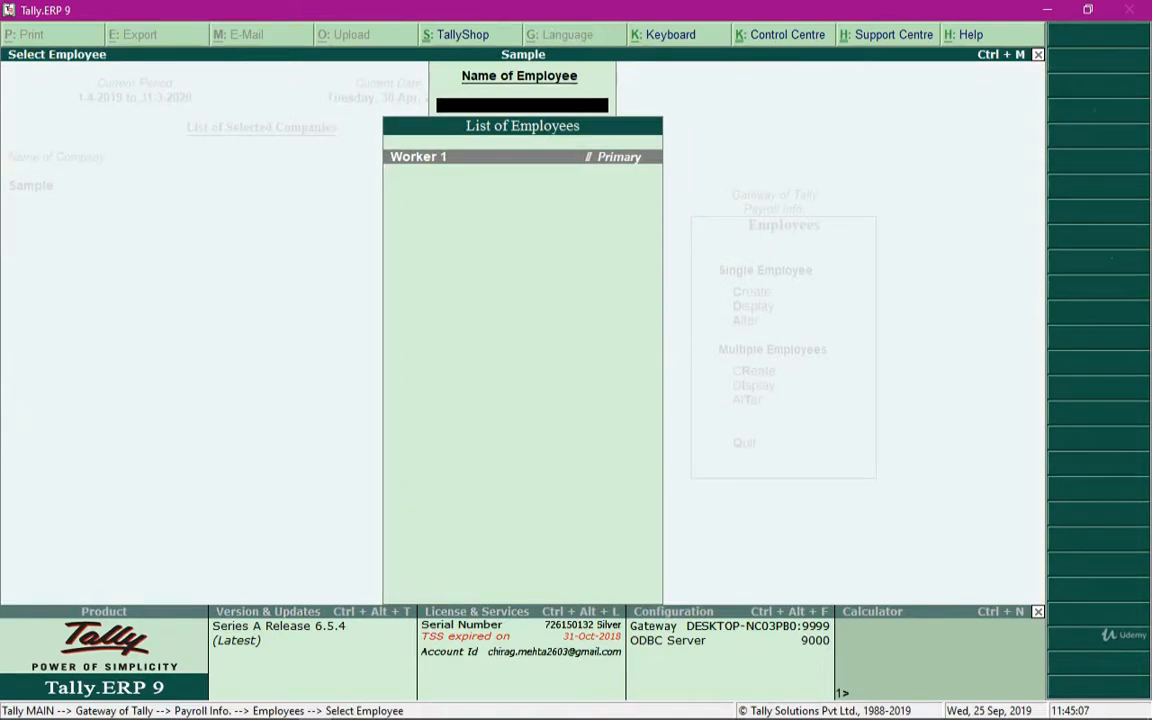
pyautogui.press('Return')
# Set Define salary details to Yes for Worker 1 and go through to the pay head rows of the salary details
pyautogui.press('Return')
pyautogui.press('Return')
pyautogui.press('Return')
pyautogui.press('Return')
pyautogui.press('Return')
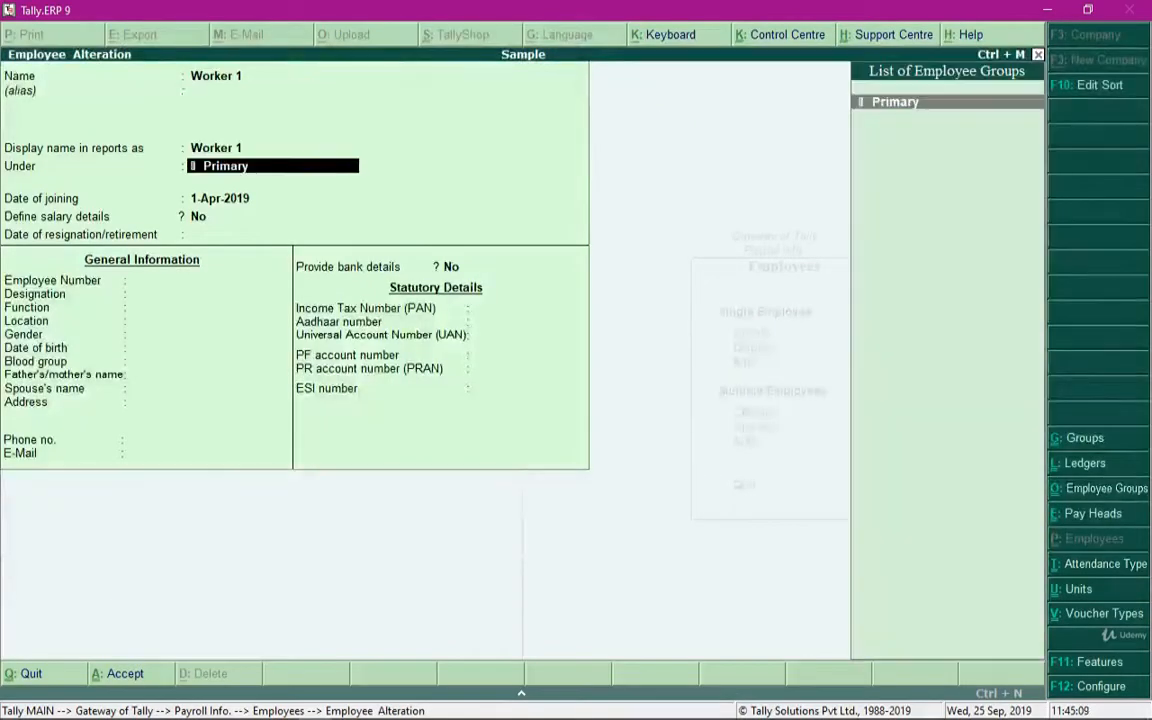
pyautogui.write('y')
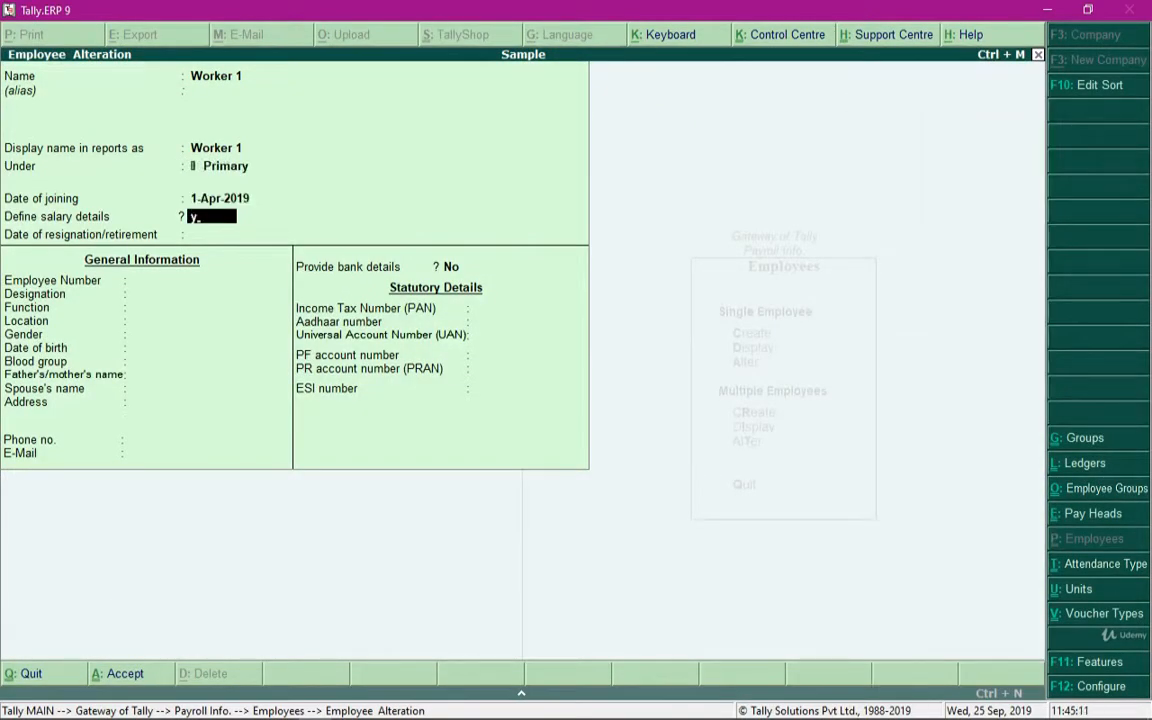
pyautogui.press('Return')
pyautogui.press('Return')
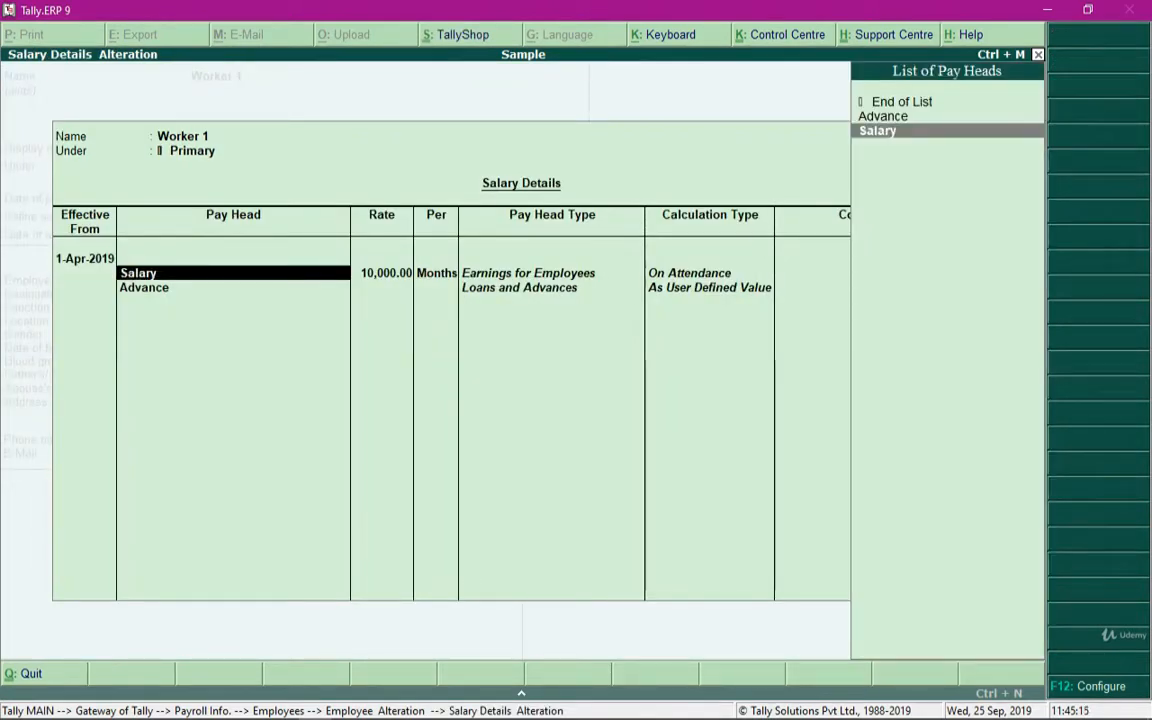
# Keep the Salary and Advance pay heads in Worker 1's salary details, save the employee and return to the Gateway of Tally
pyautogui.press('Return')
pyautogui.press('Return')
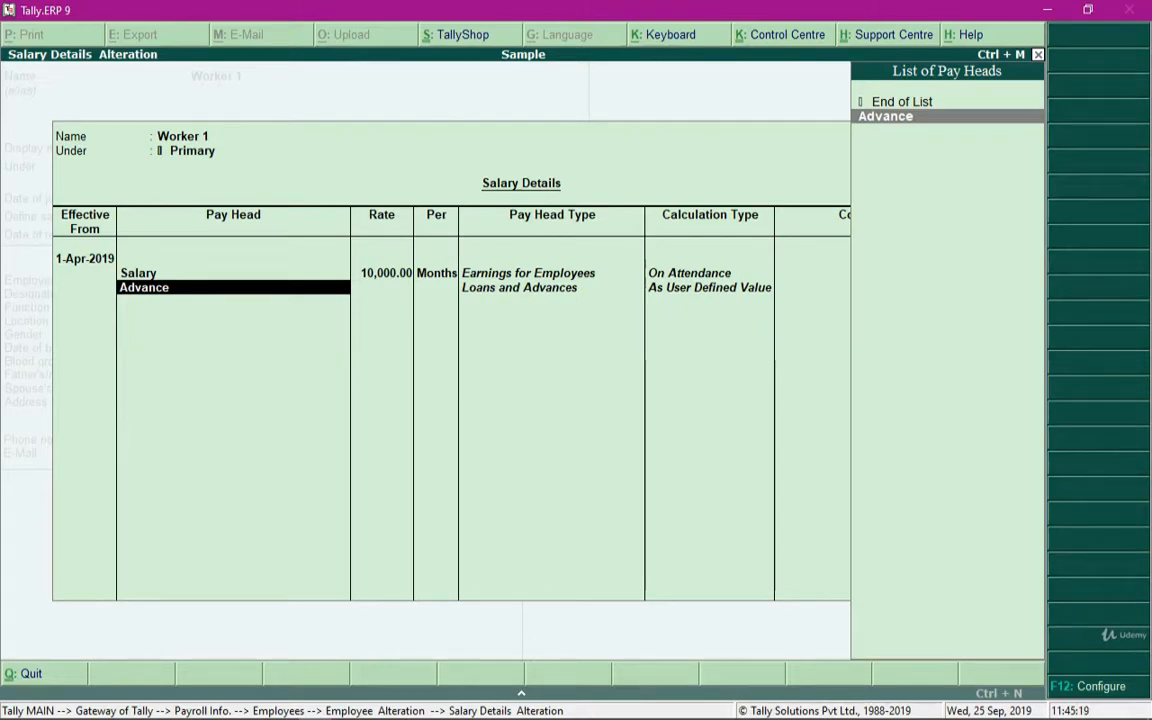
pyautogui.press('Return')
pyautogui.press('Return')
pyautogui.press('Return')
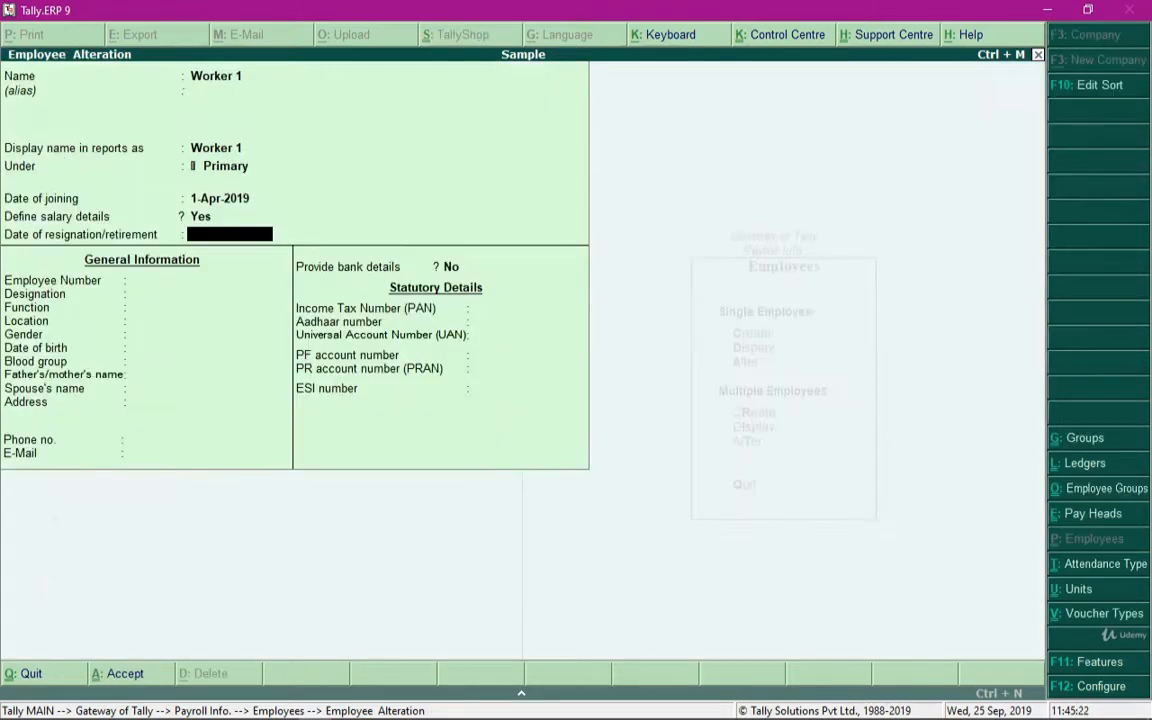
pyautogui.press('Return')
pyautogui.hotkey('ctrl', 'a')
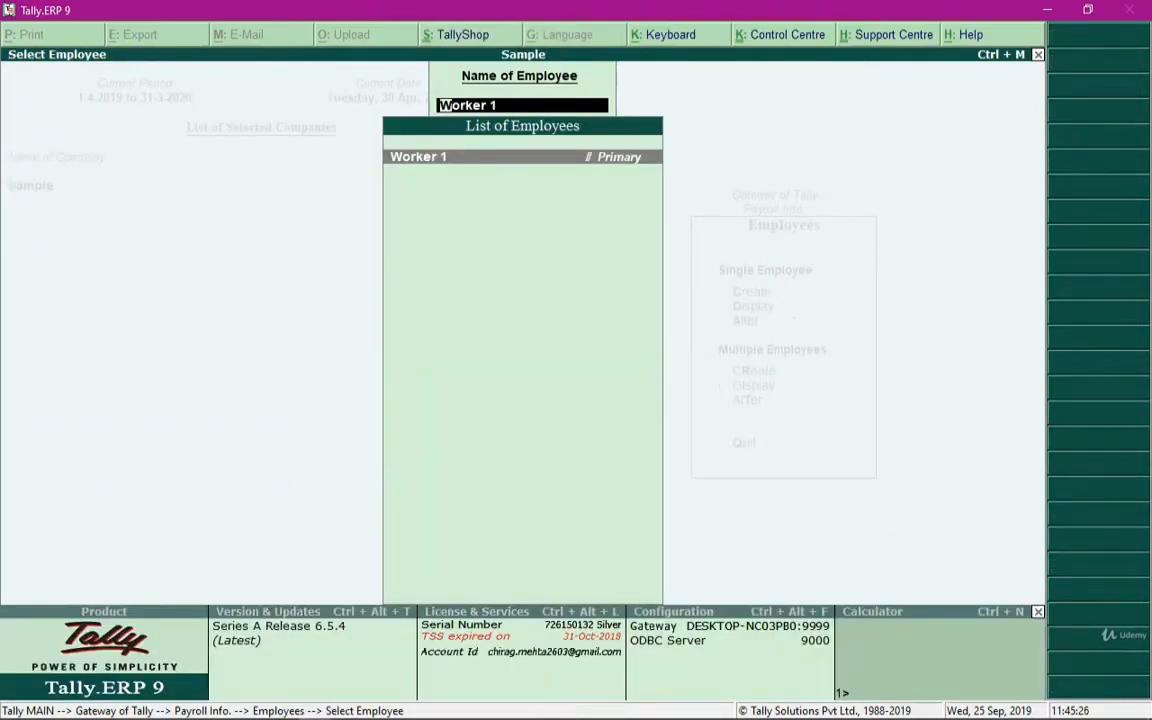
pyautogui.press('Escape')
pyautogui.press('Escape')
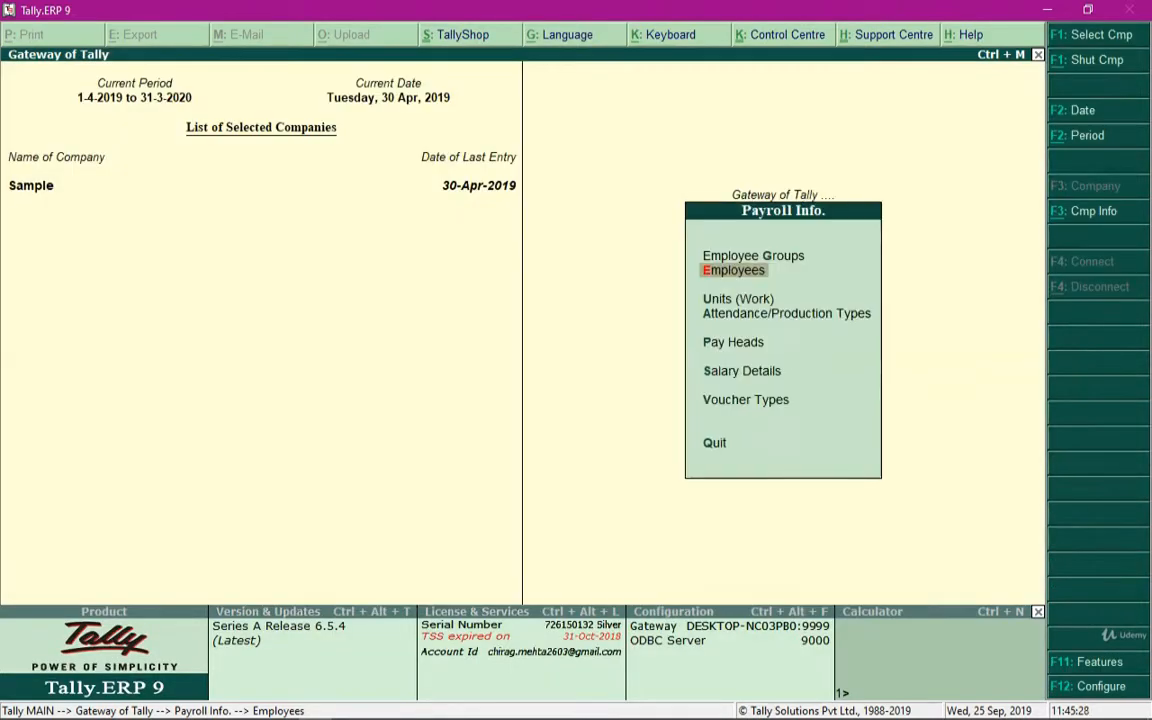
pyautogui.press('Escape')
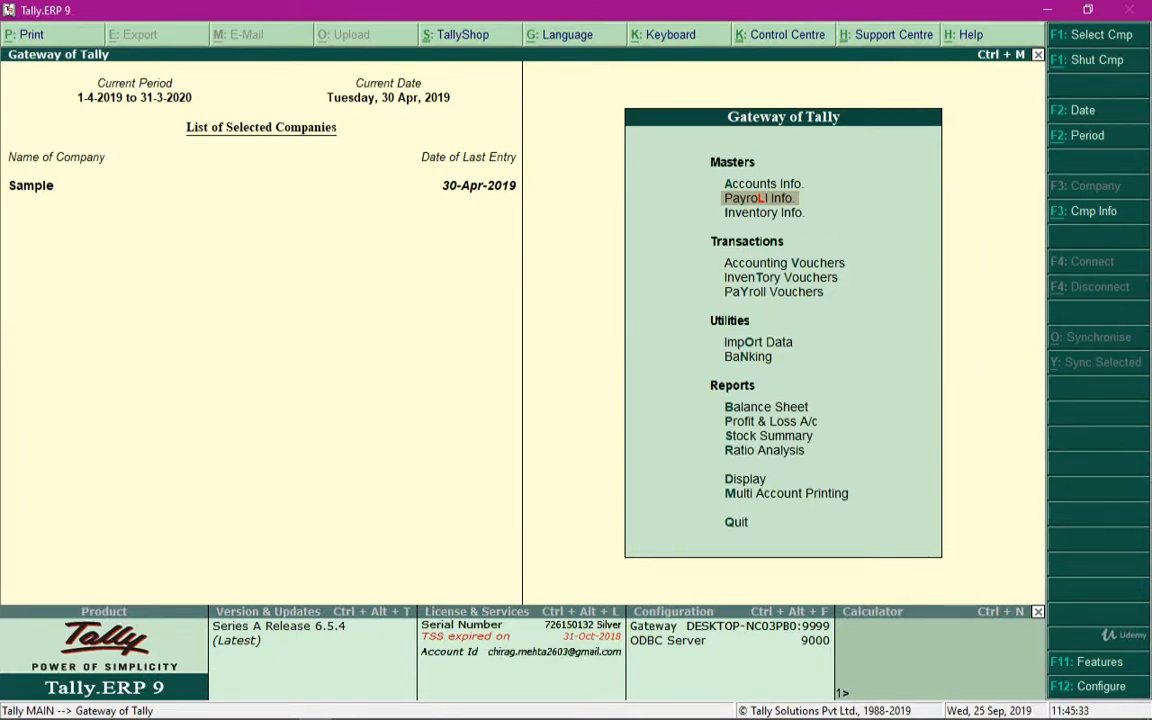
# Start an accounting payment voucher dated 15-May-2019 and debit the Advance ledger with 1,000
pyautogui.click(784, 262)
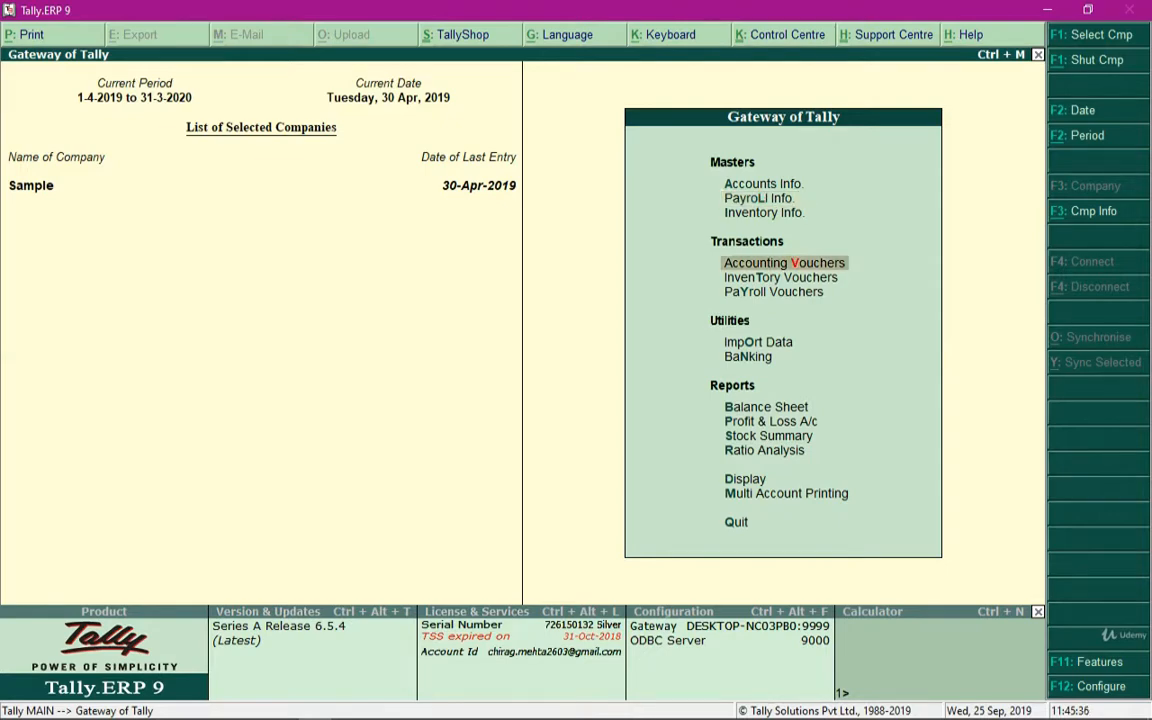
pyautogui.press('Return')
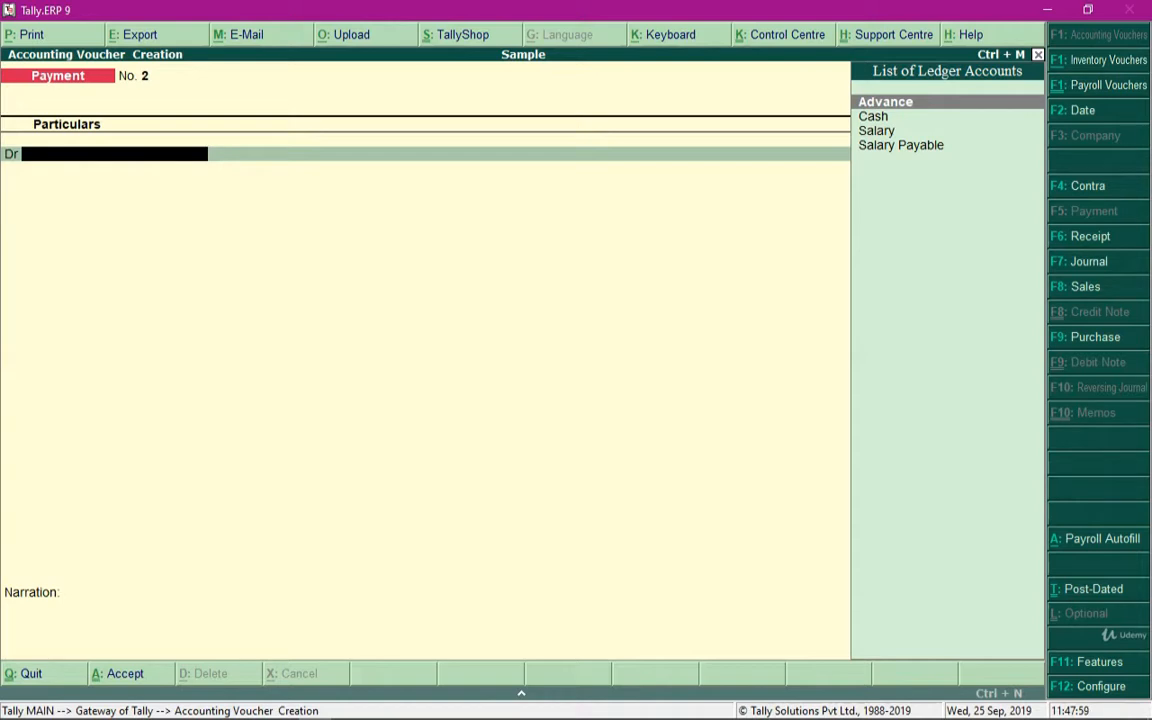
pyautogui.press('Return')
pyautogui.write('1')
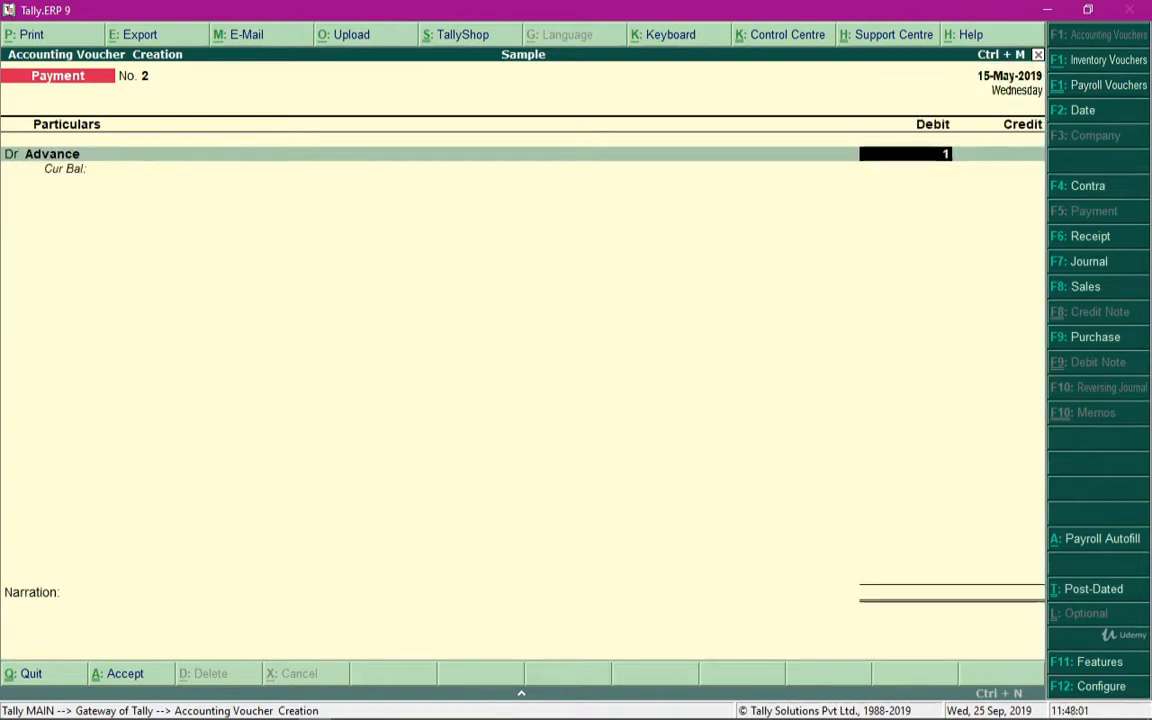
pyautogui.write('000')
pyautogui.press('Return')
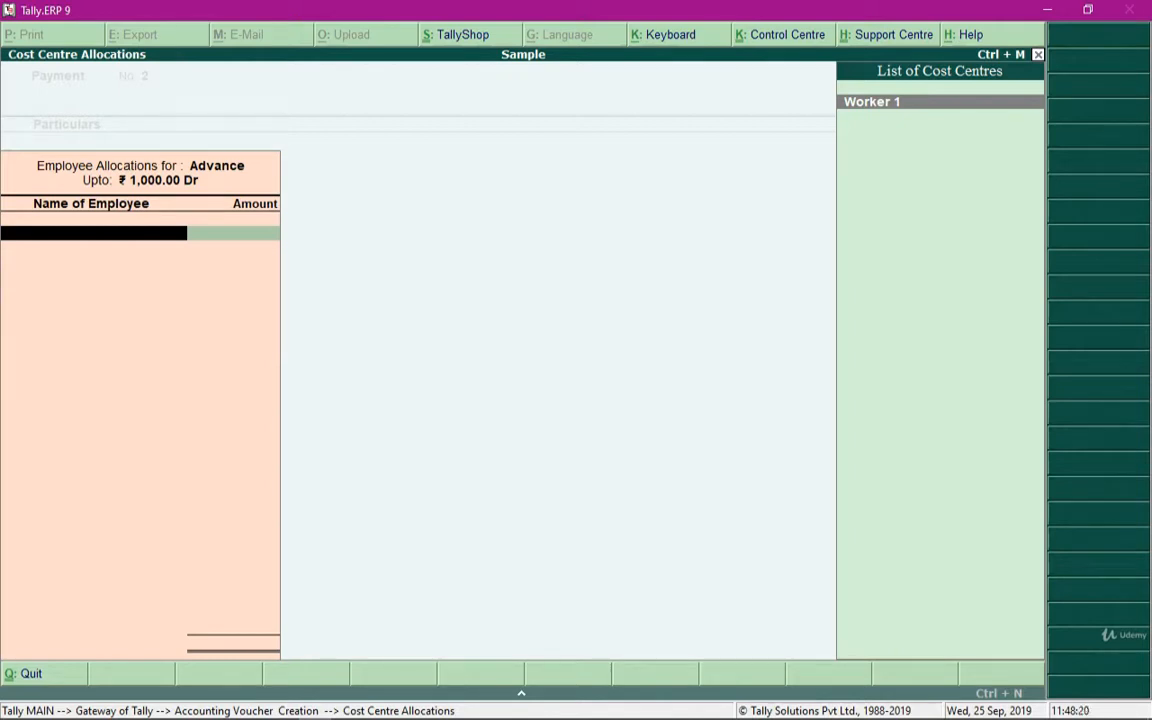
# Allocate the 1,000 advance to Worker 1, credit Cash with 1,000 and save the payment voucher
pyautogui.press('Return')
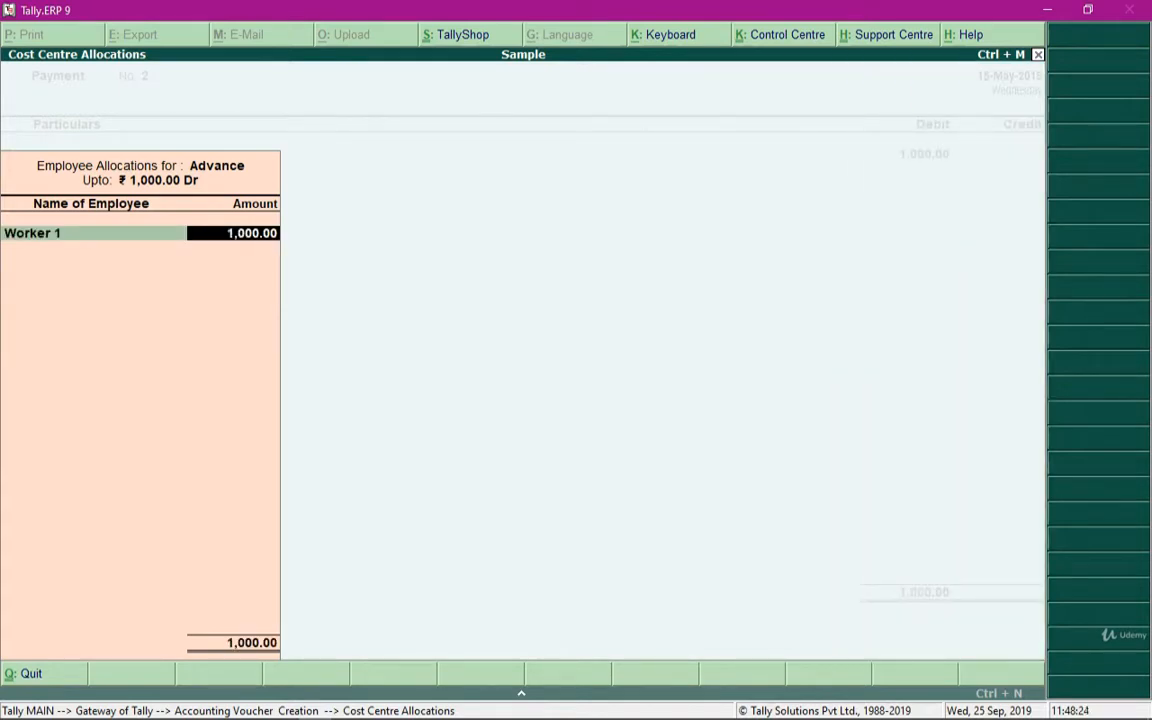
pyautogui.press('Return')
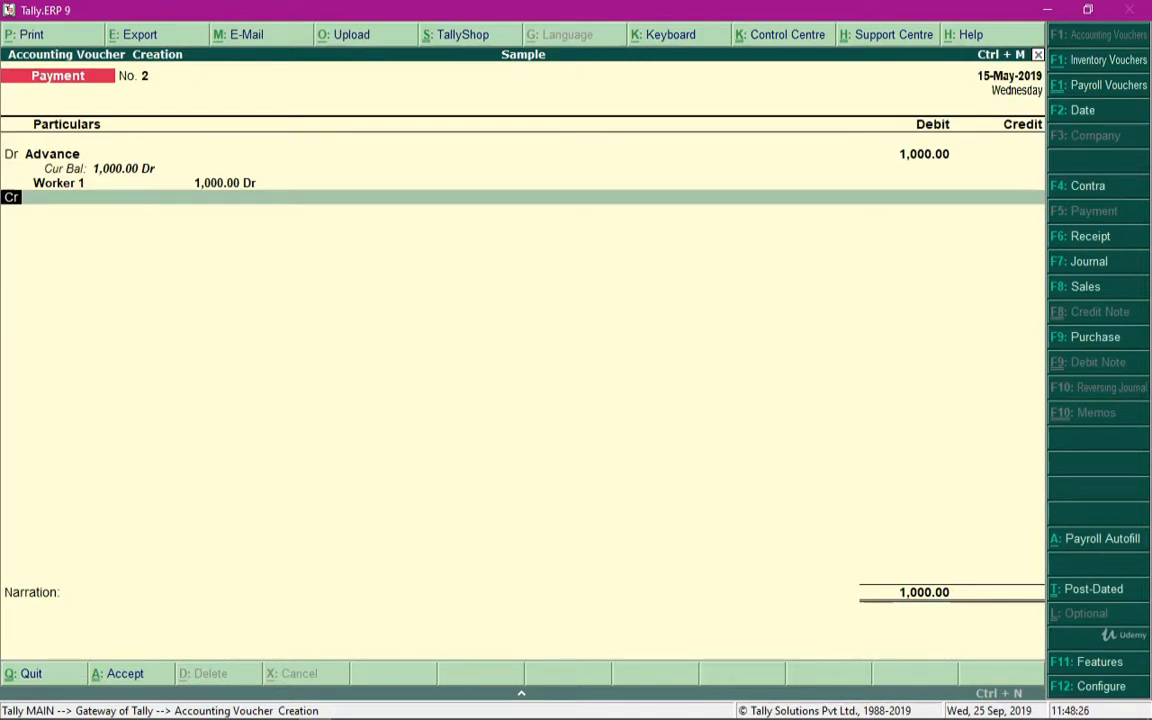
pyautogui.press('Down')
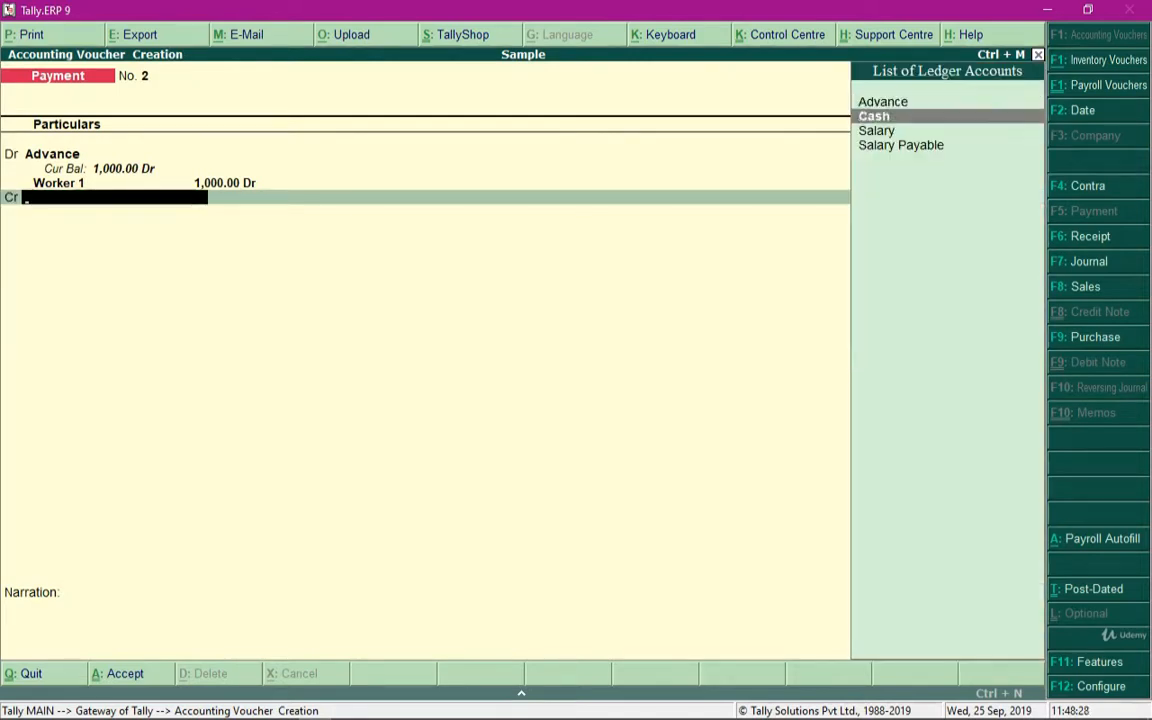
pyautogui.press('Return')
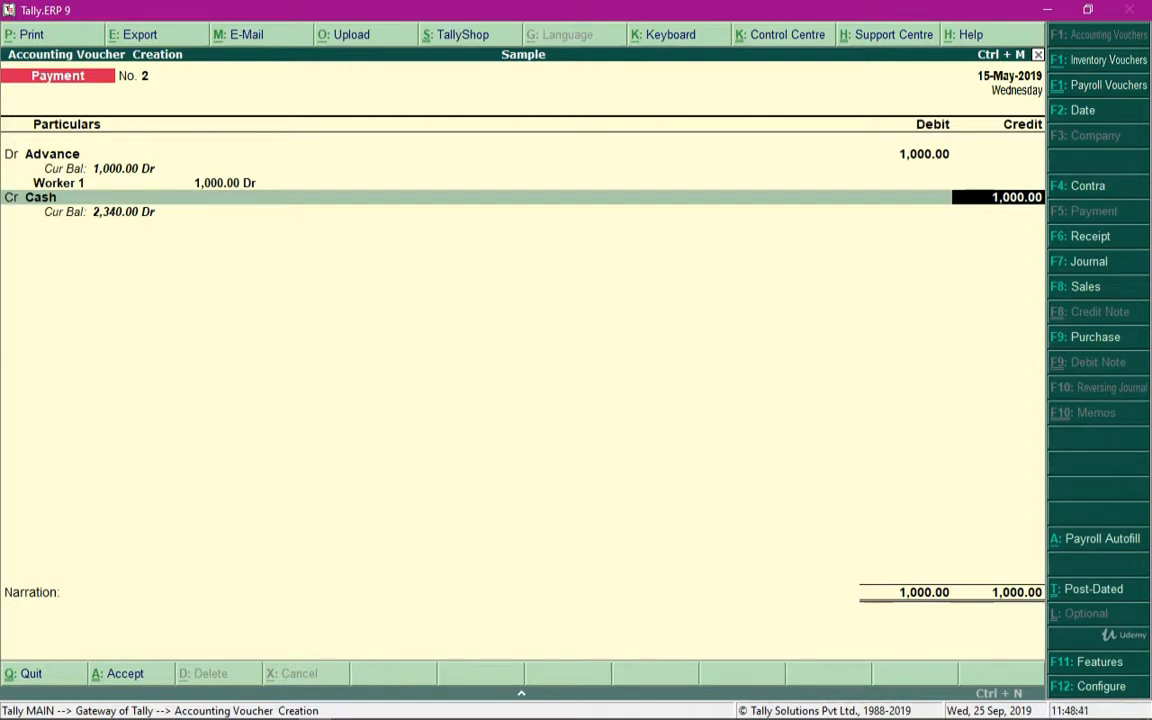
pyautogui.press('Return')
pyautogui.press('Return')
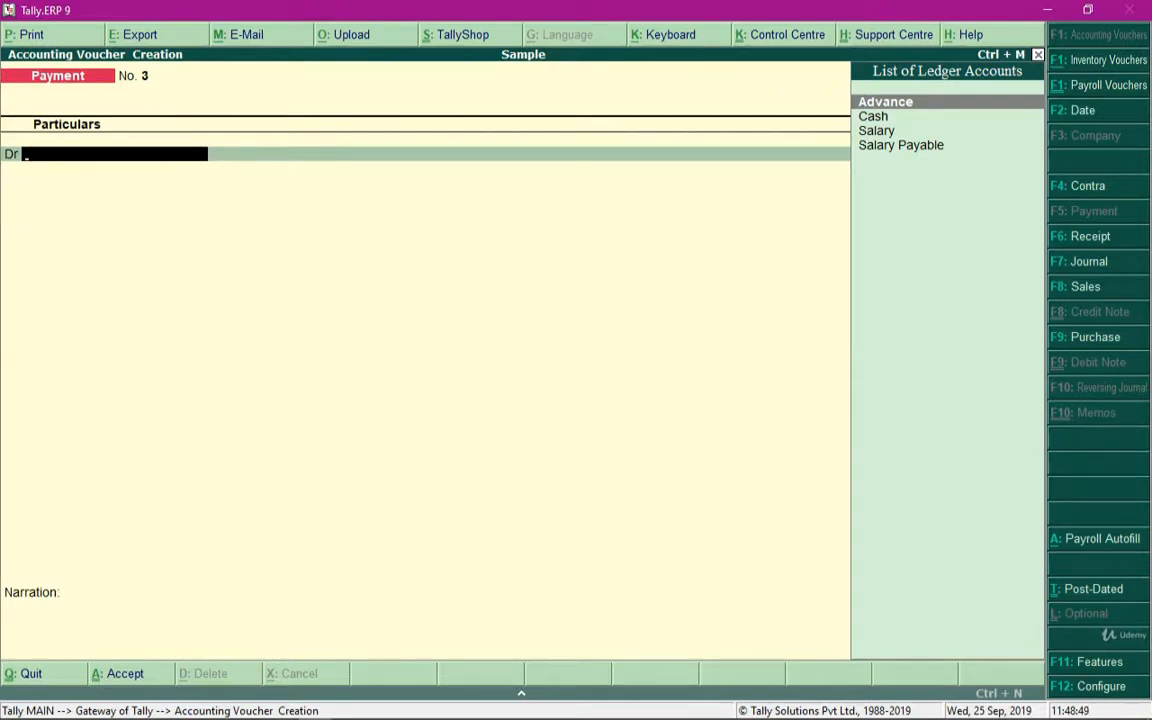
# Start an attendance voucher and set its date to 31-May-2019
pyautogui.hotkey('ctrl', 'F5')
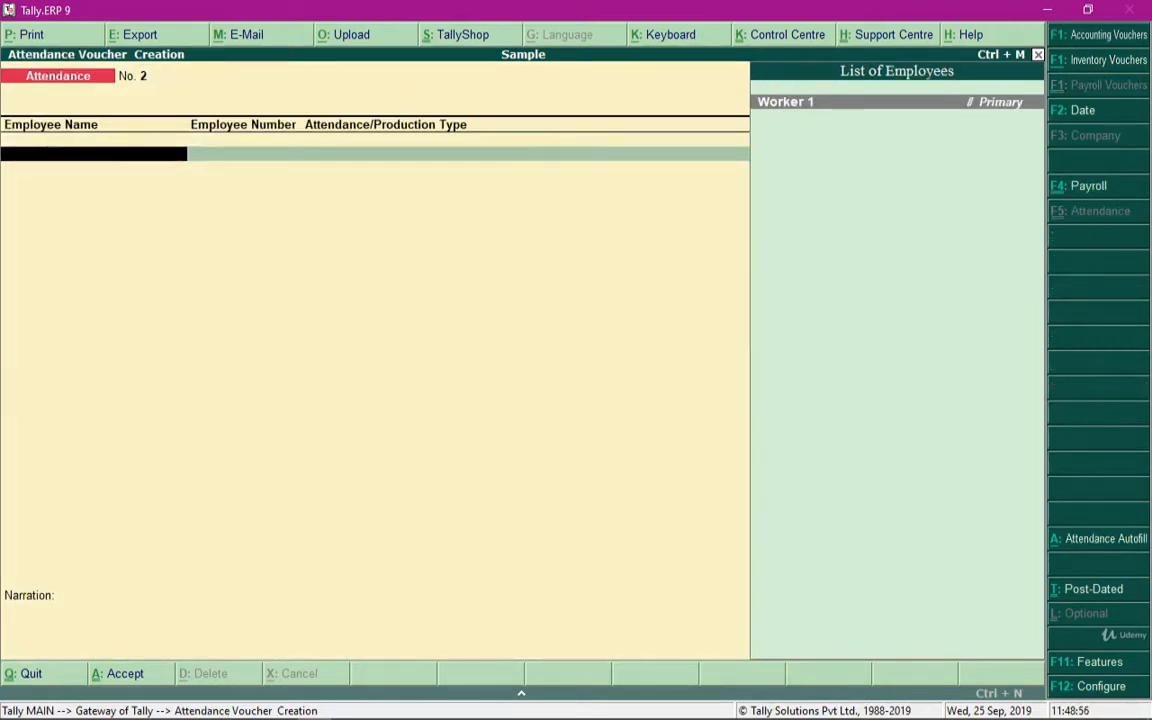
pyautogui.press('F2')
pyautogui.write('31-5')
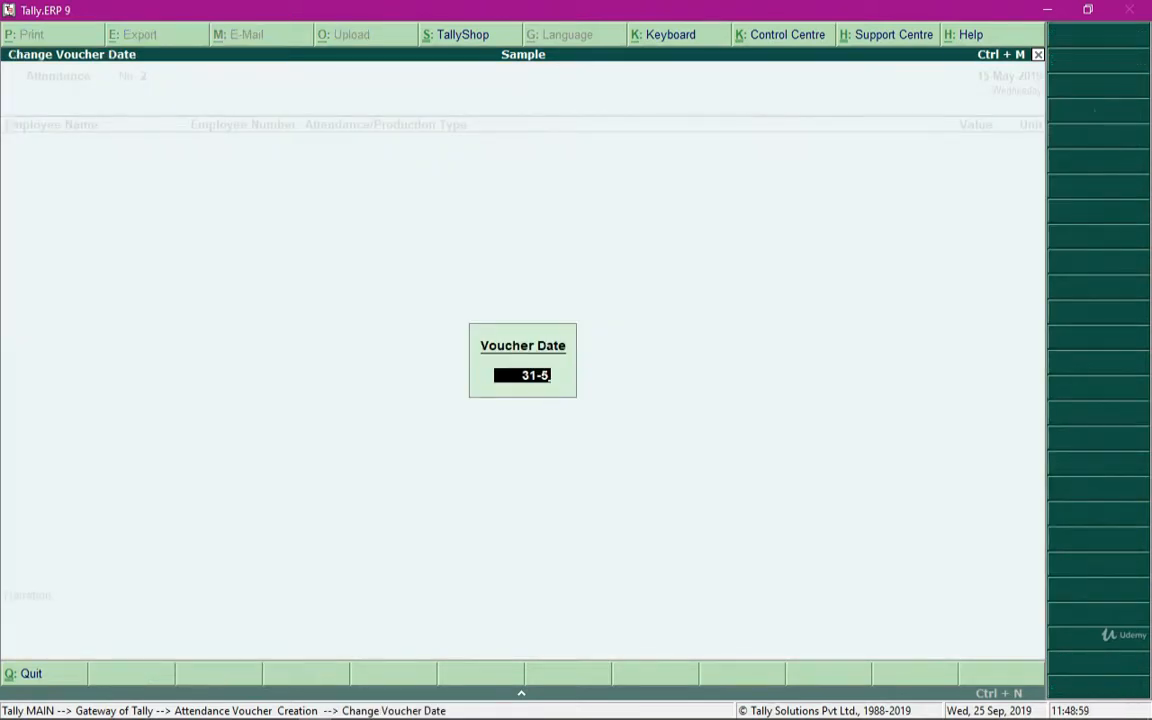
pyautogui.press('Return')
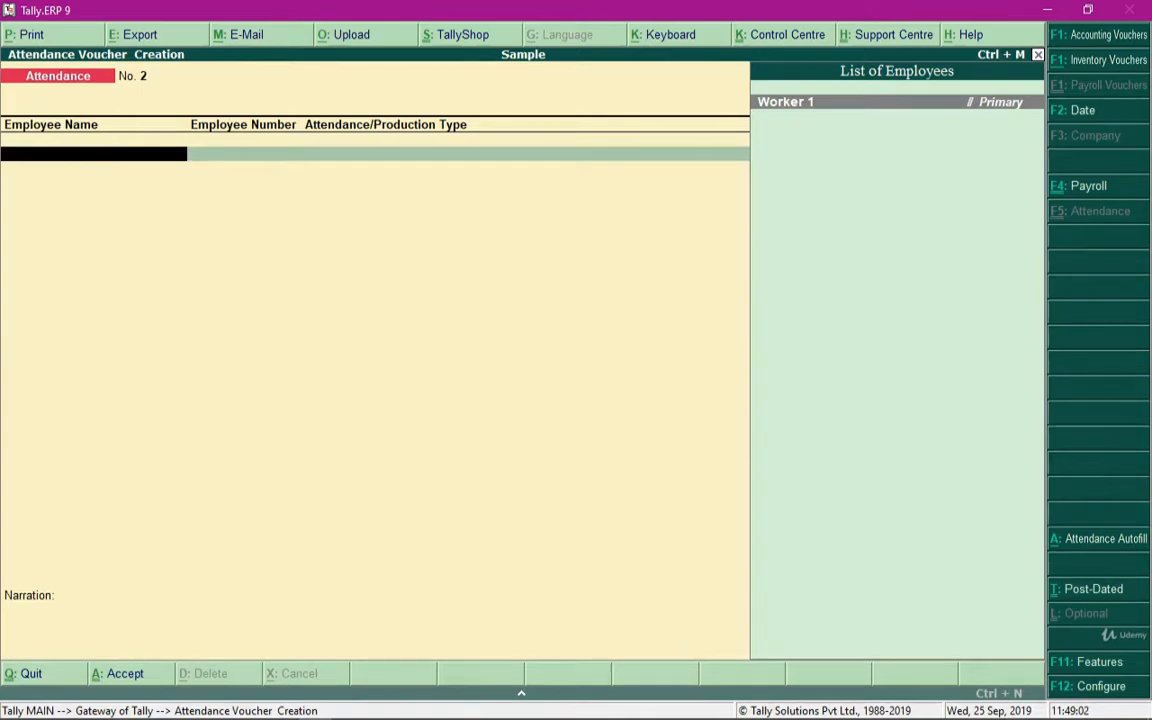
# Record 30 days of Present attendance for Worker 1 in the attendance voucher
pyautogui.press('Return')
pyautogui.press('Down')
pyautogui.press('Return')
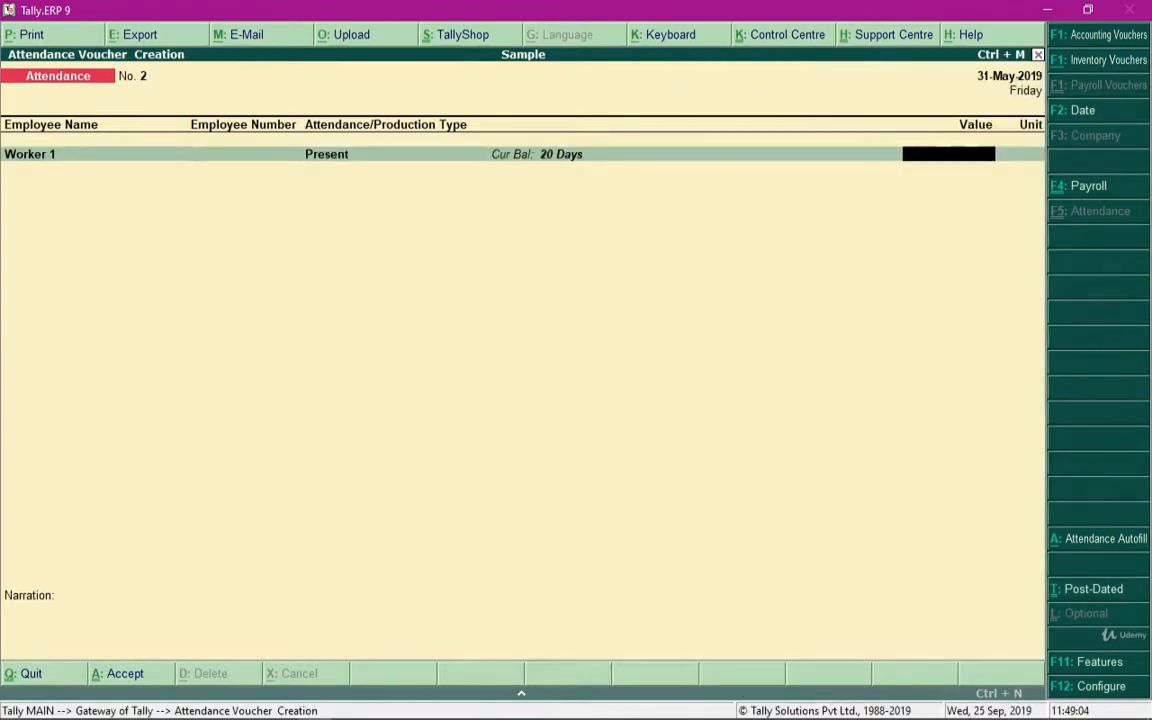
pyautogui.write('30')
pyautogui.press('Return')
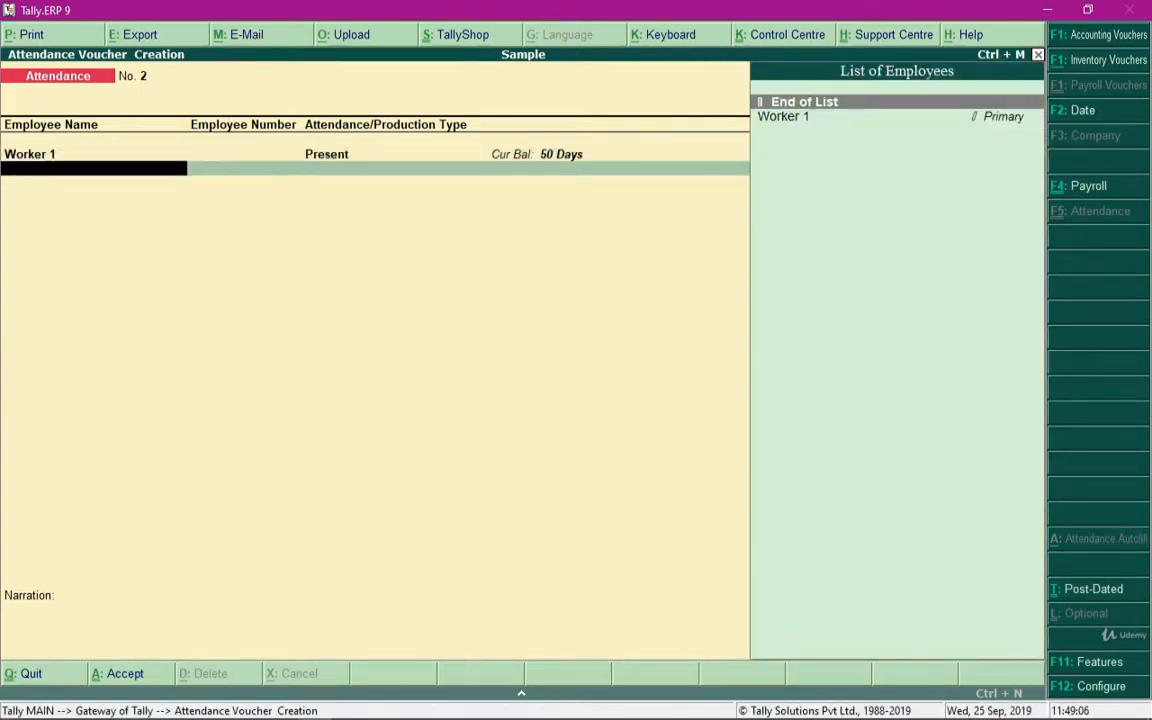
pyautogui.press('Return')
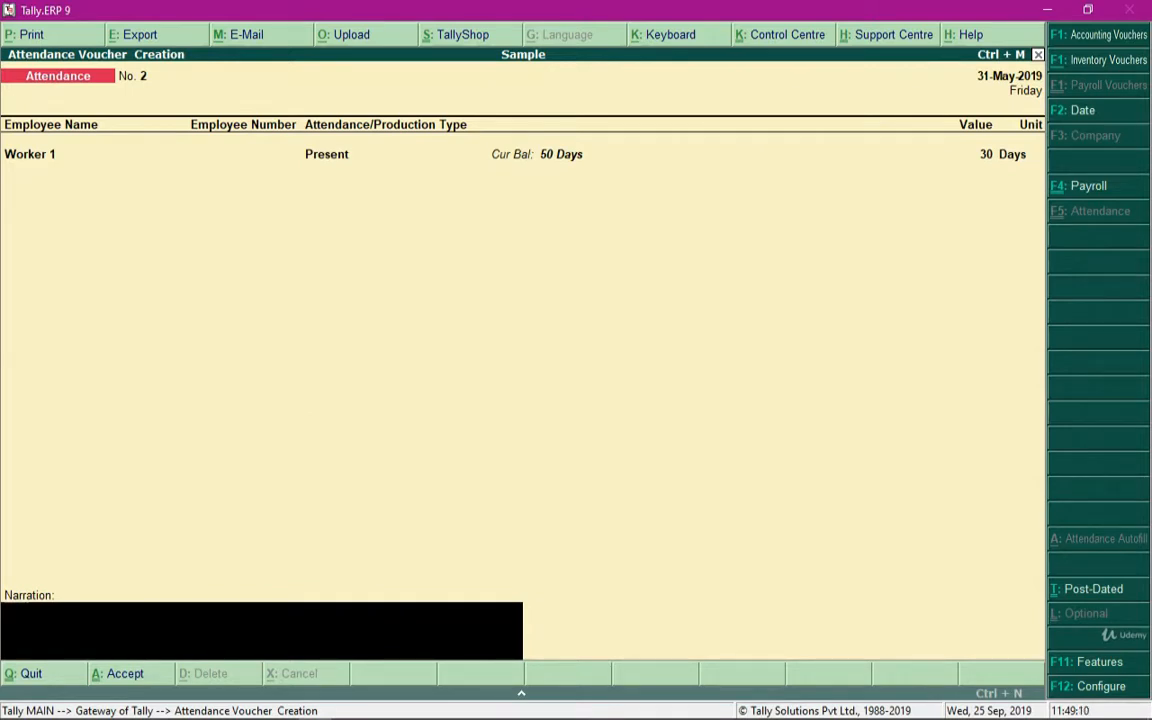
# Start a payroll voucher and set its autofill to process Salary for 1-5-2019 to 31-5-2019
pyautogui.press('F1')
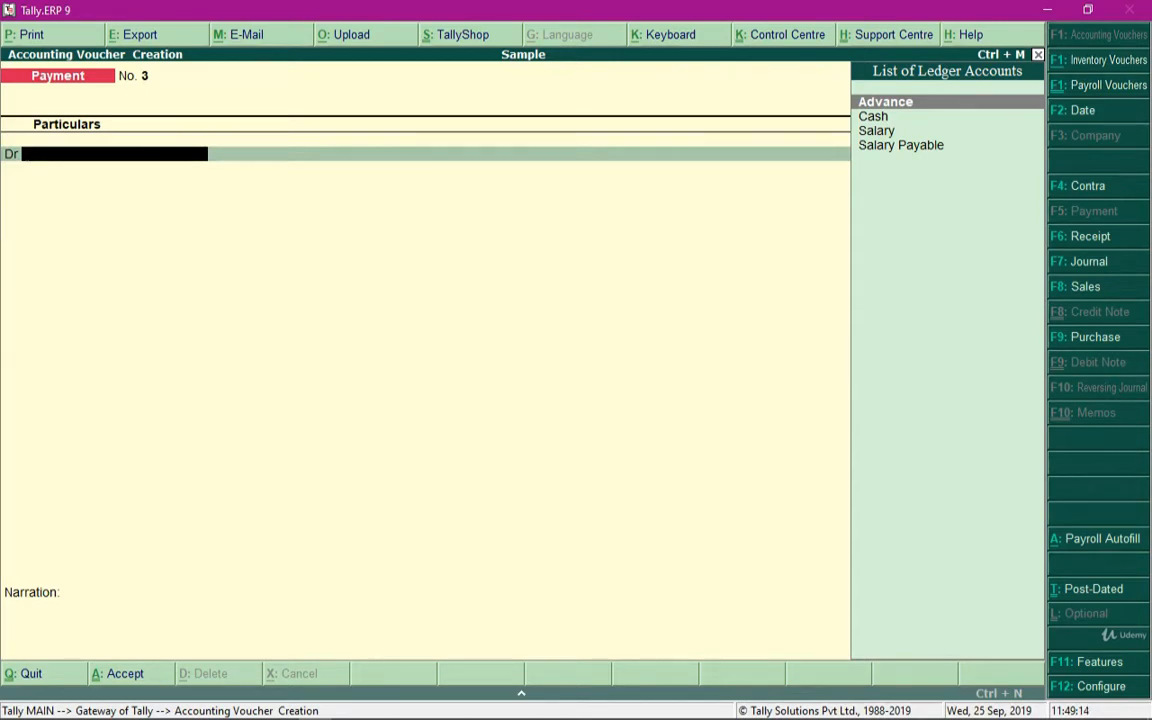
pyautogui.hotkey('ctrl', 'F4')
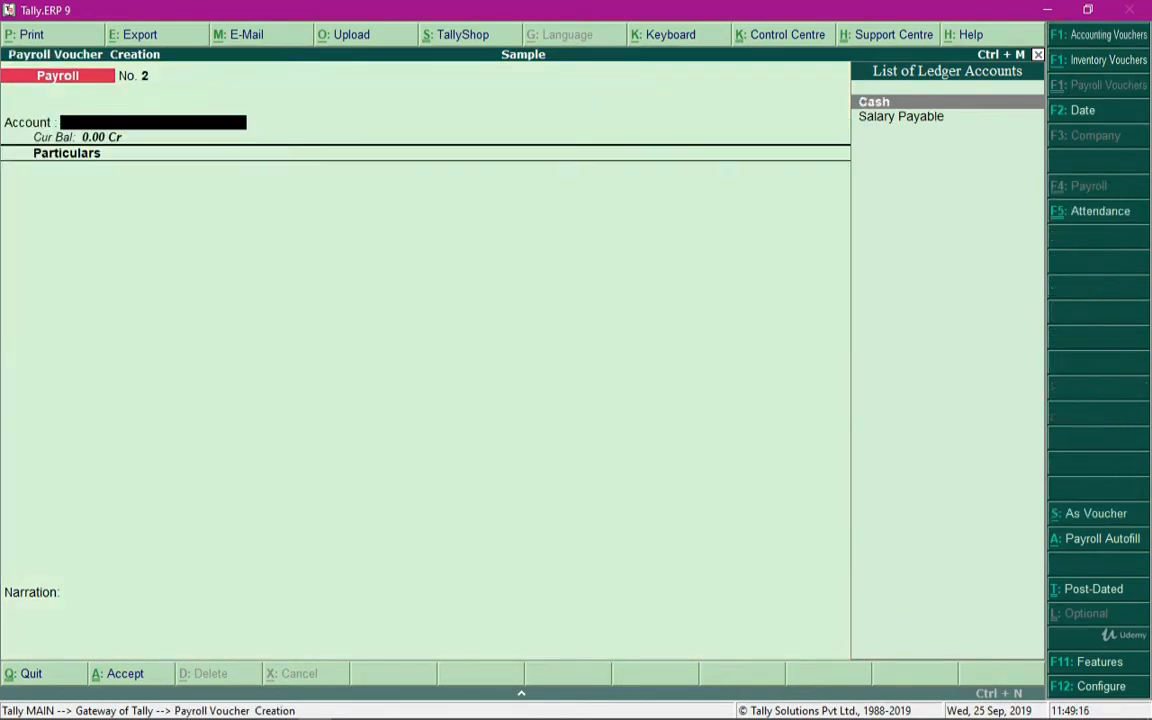
pyautogui.hotkey('alt', 'a')
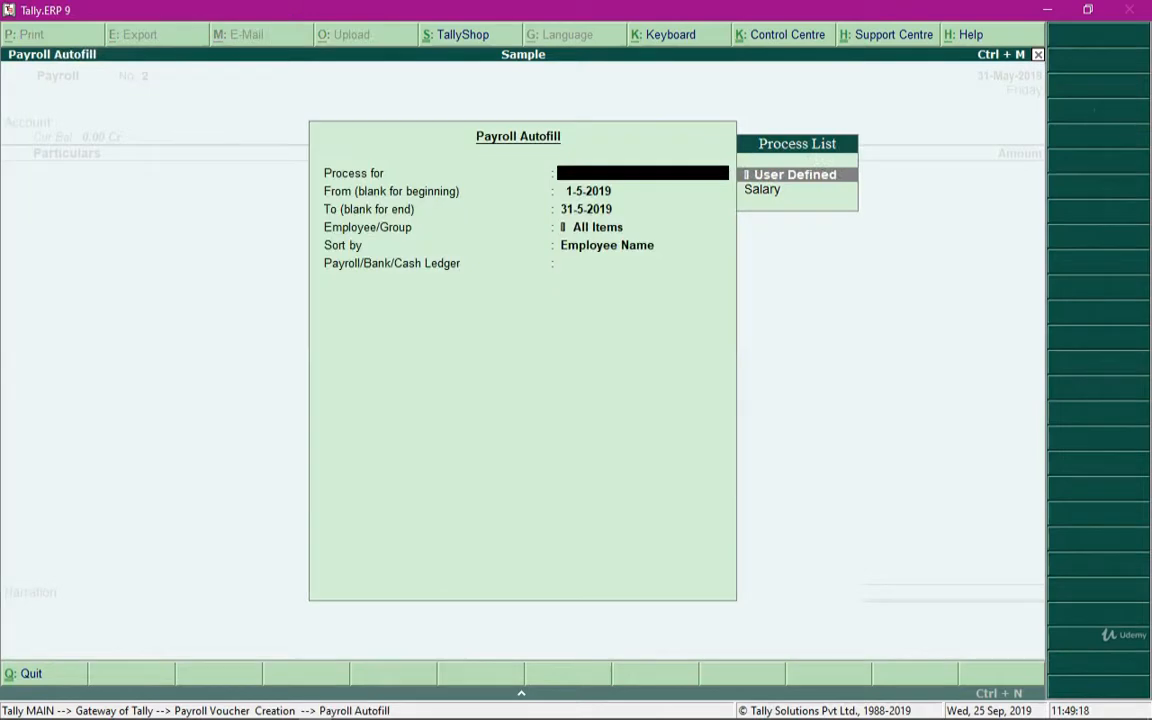
pyautogui.press('Down')
pyautogui.press('Return')
pyautogui.press('Return')
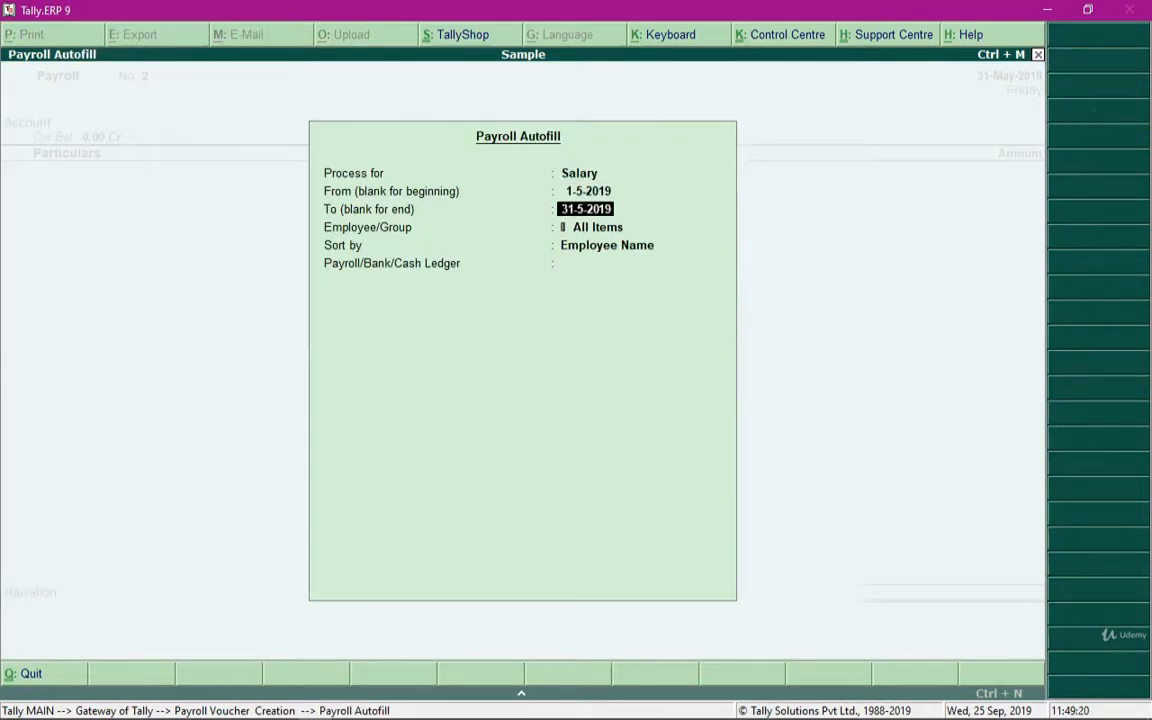
pyautogui.press('Return')
# Autofill the salary for Worker 1, sorted by Employee Name, against the Salary Payable ledger and save the payroll voucher
pyautogui.press('Down')
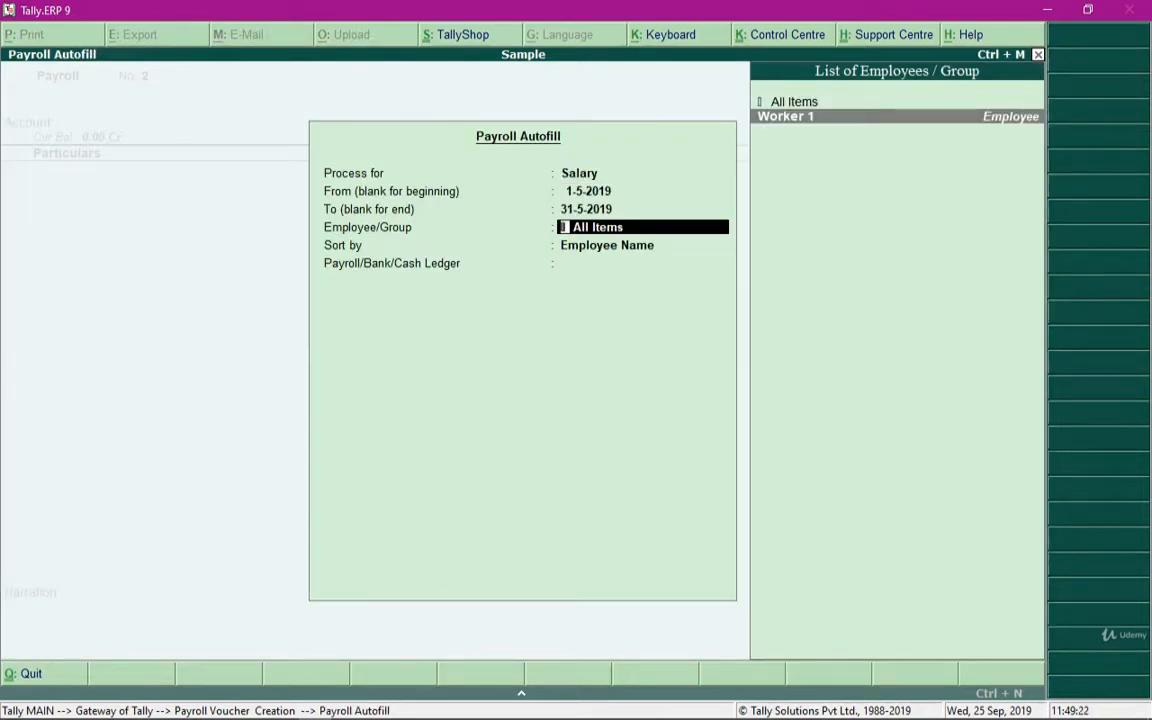
pyautogui.press('Return')
pyautogui.press('Down')
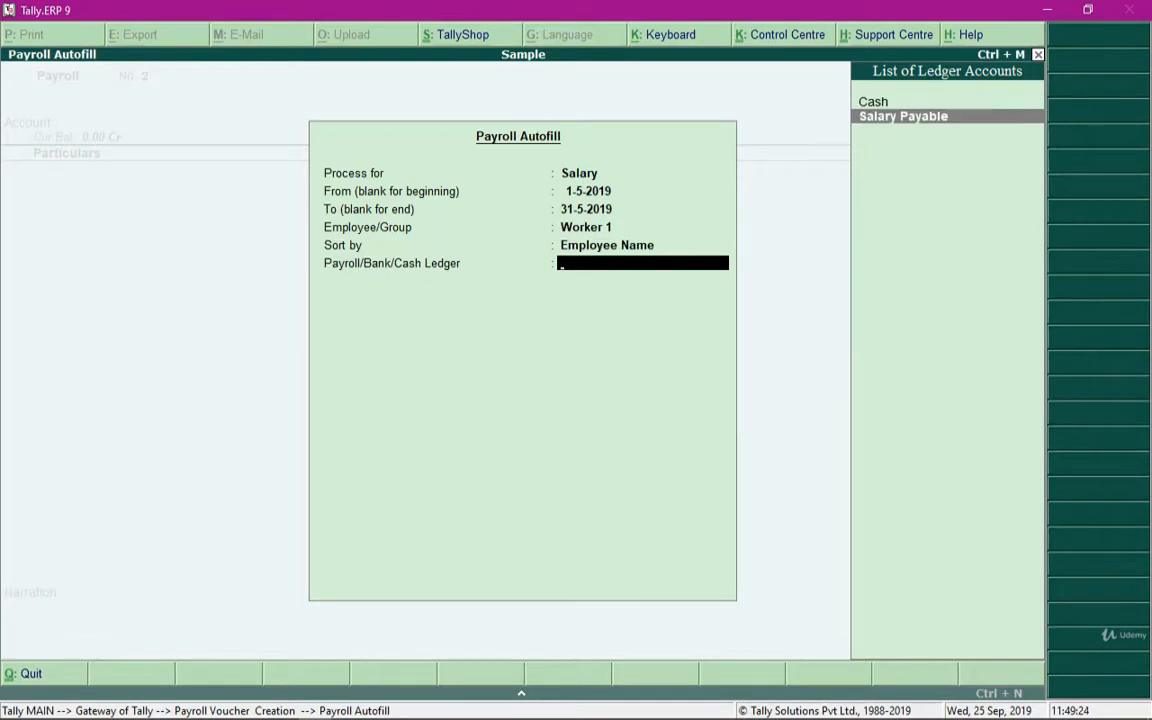
pyautogui.press('Return')
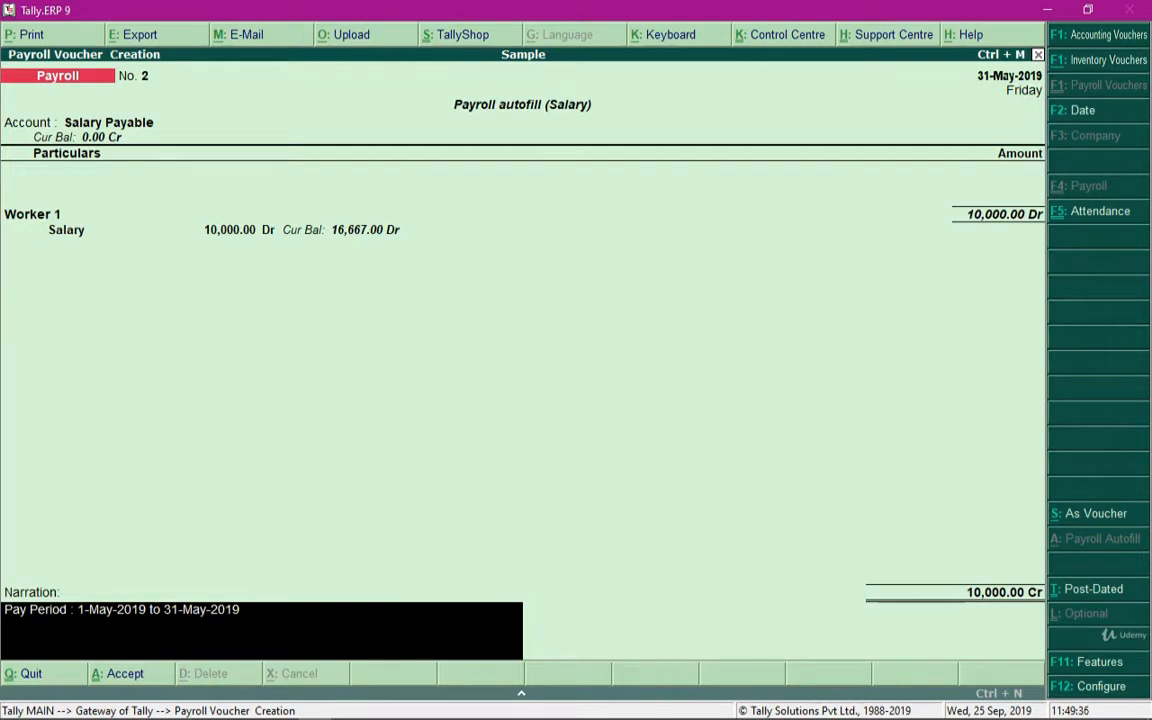
pyautogui.press('Return')
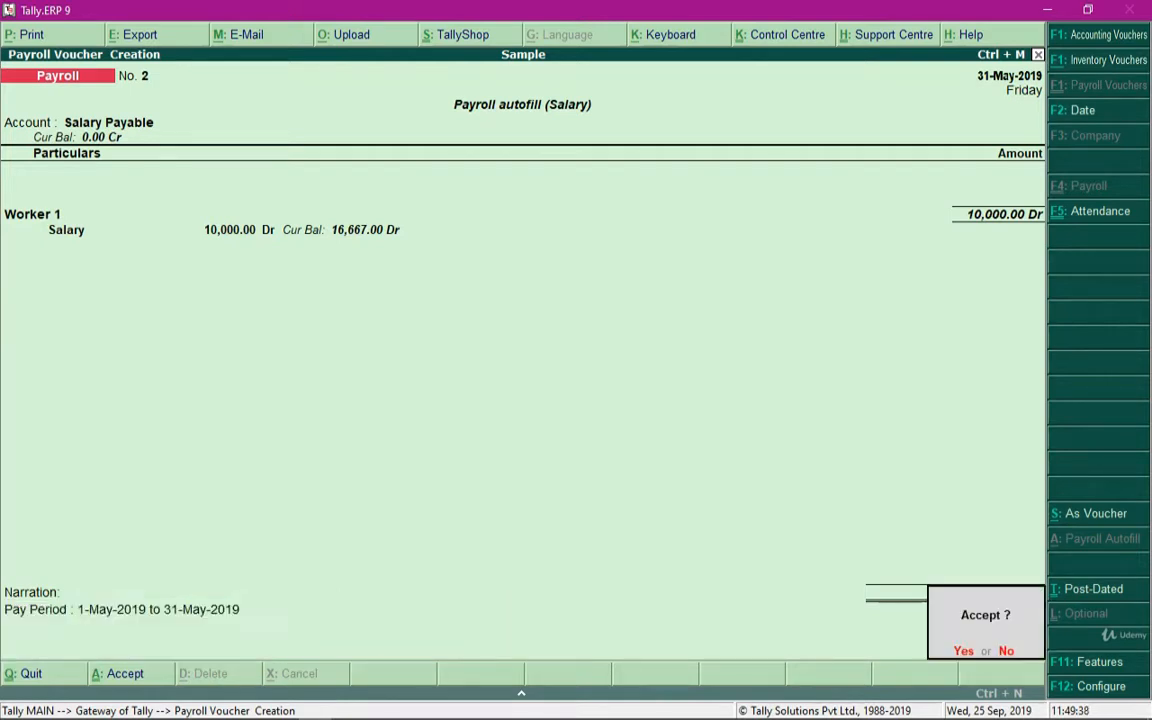
pyautogui.press('Return')
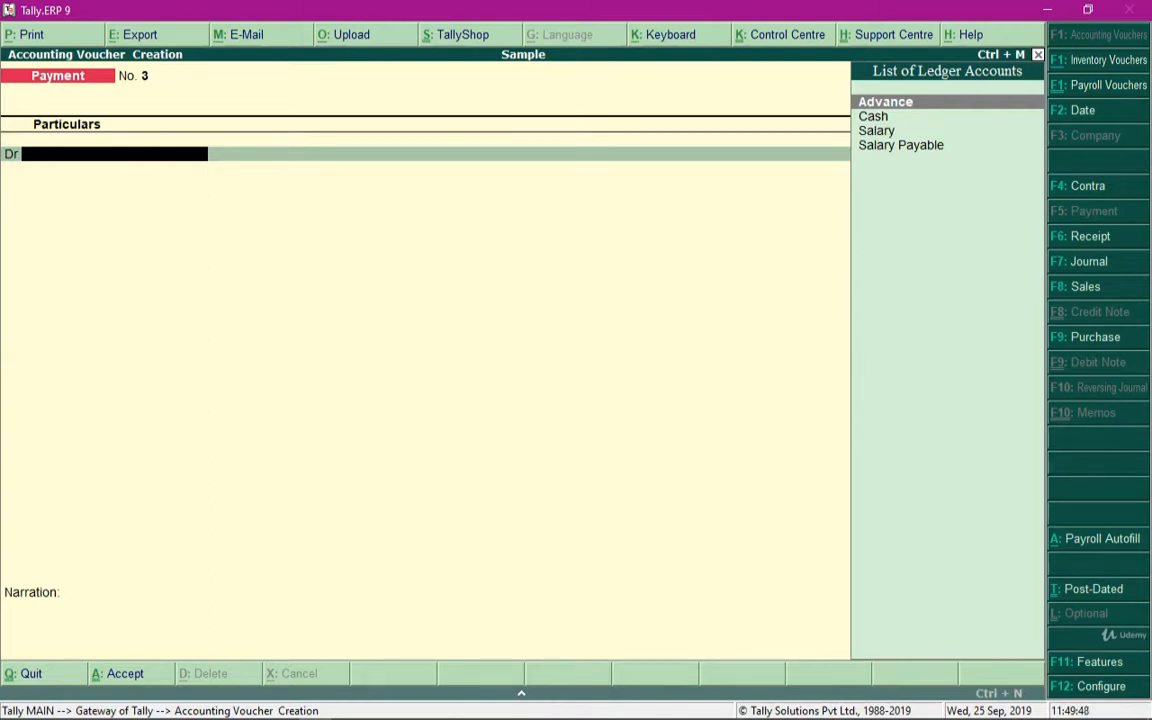
# Start another payroll voucher and autofill it as User Defined for Worker 1, 1-5-2019 to 31-5-2019, with the Salary Payable ledger
pyautogui.hotkey('ctrl', 'F4')
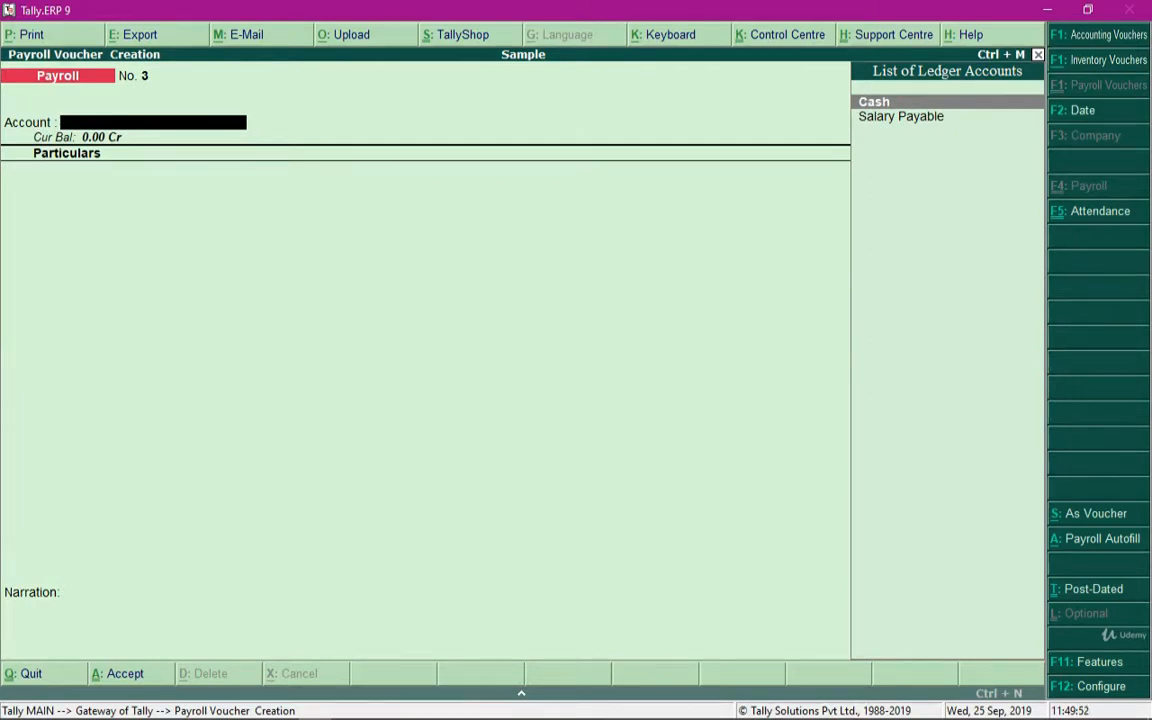
pyautogui.hotkey('alt', 'a')
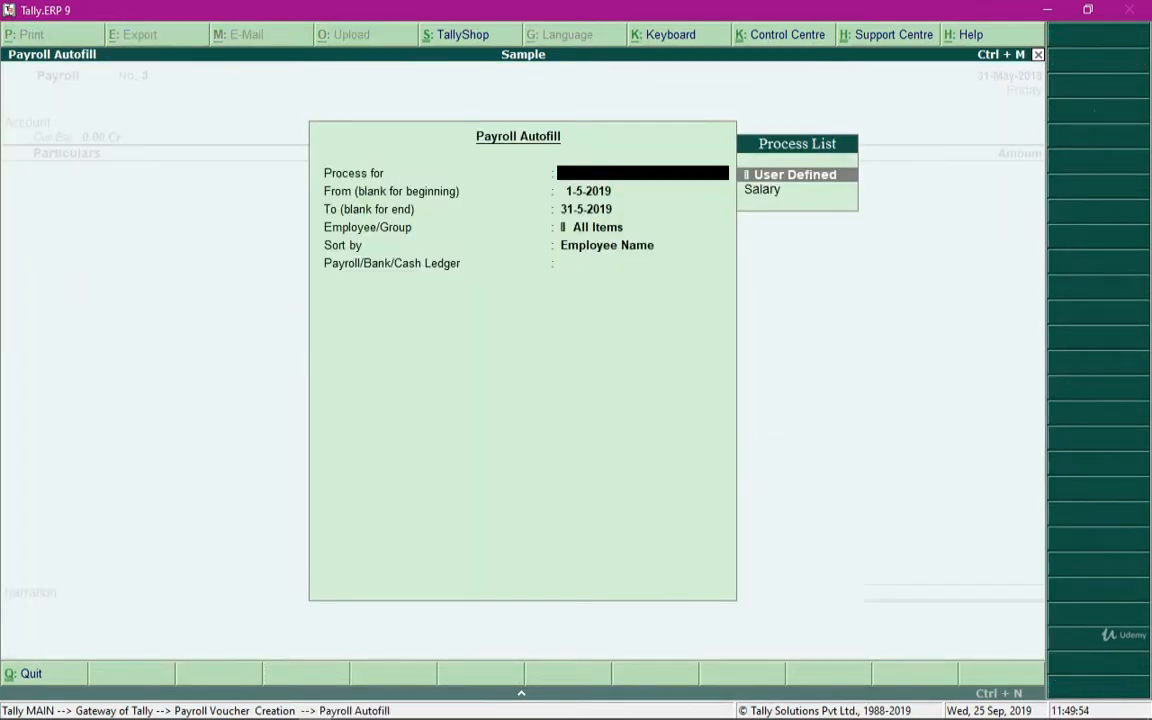
pyautogui.press('Return')
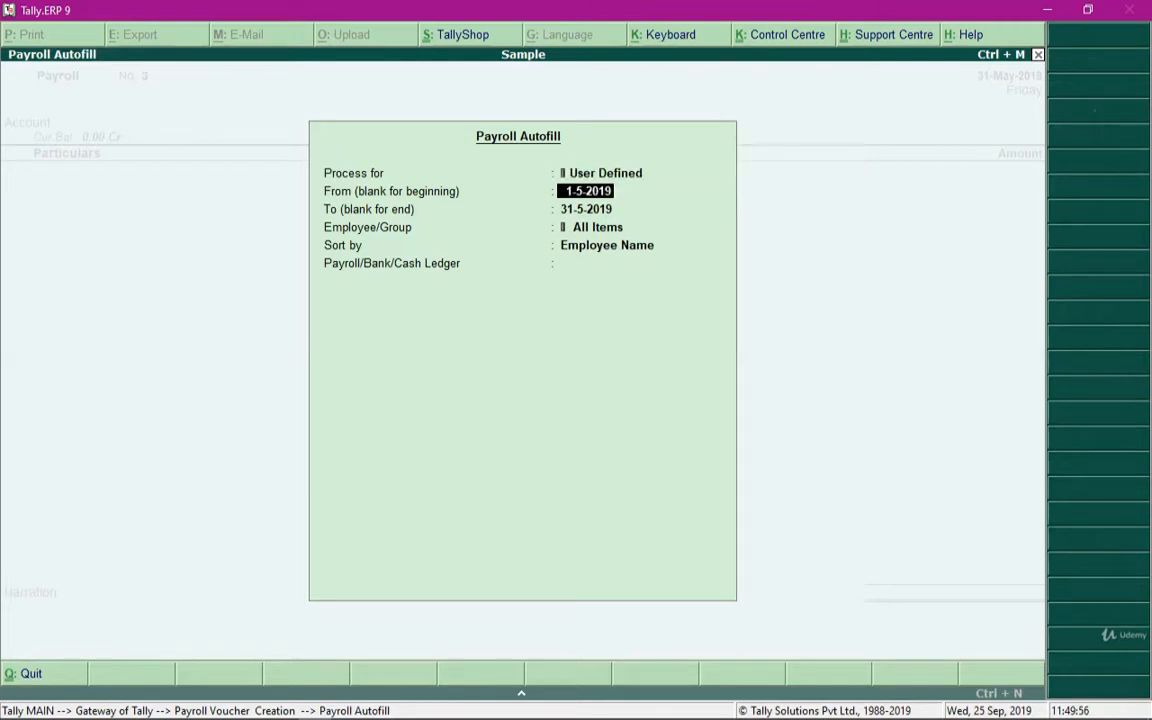
pyautogui.press('Return')
pyautogui.press('Return')
pyautogui.press('Down')
pyautogui.press('Return')
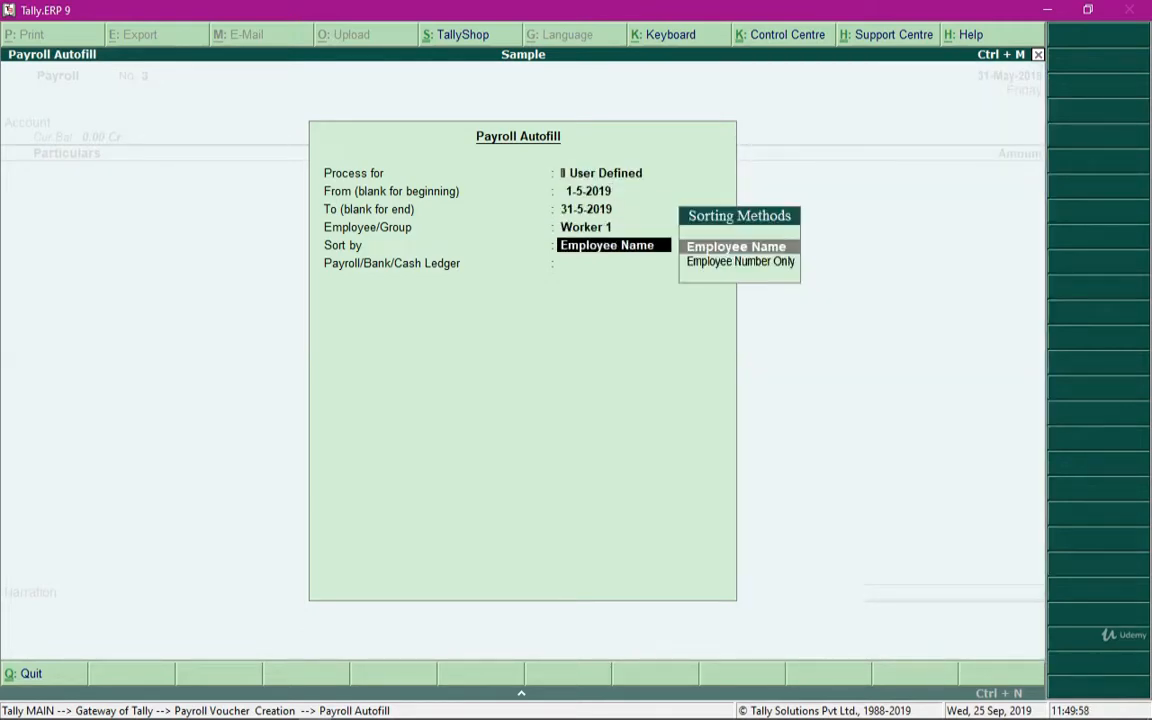
pyautogui.press('Return')
pyautogui.press('Down')
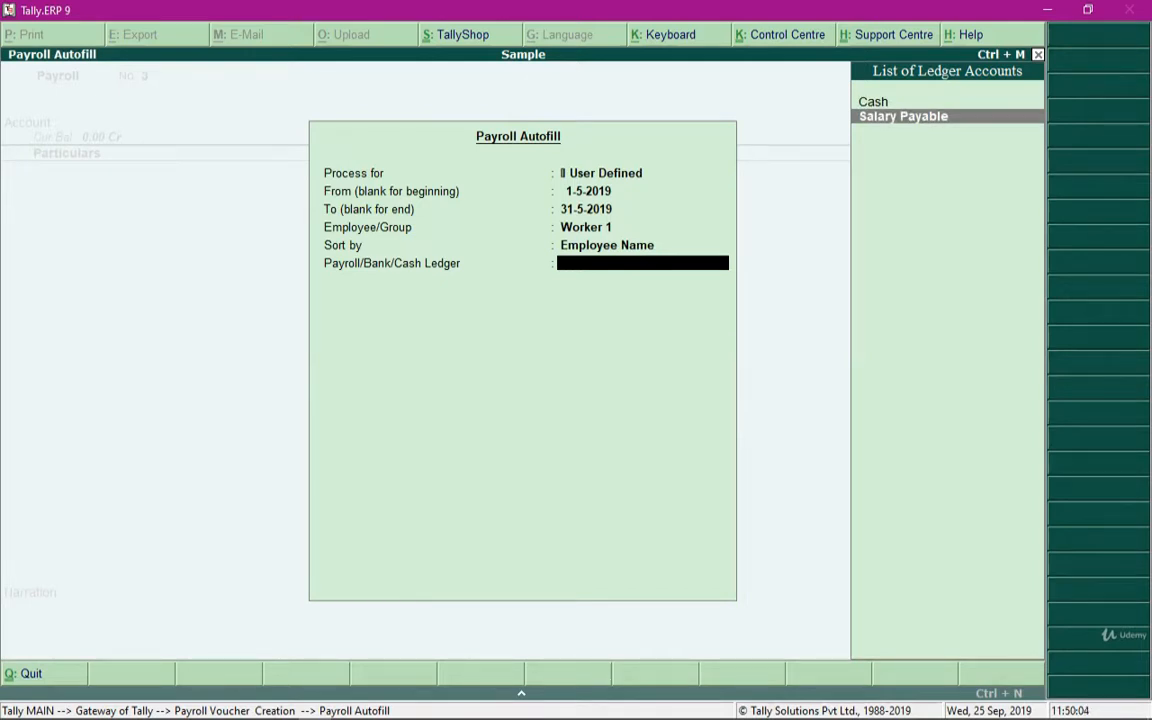
pyautogui.press('Return')
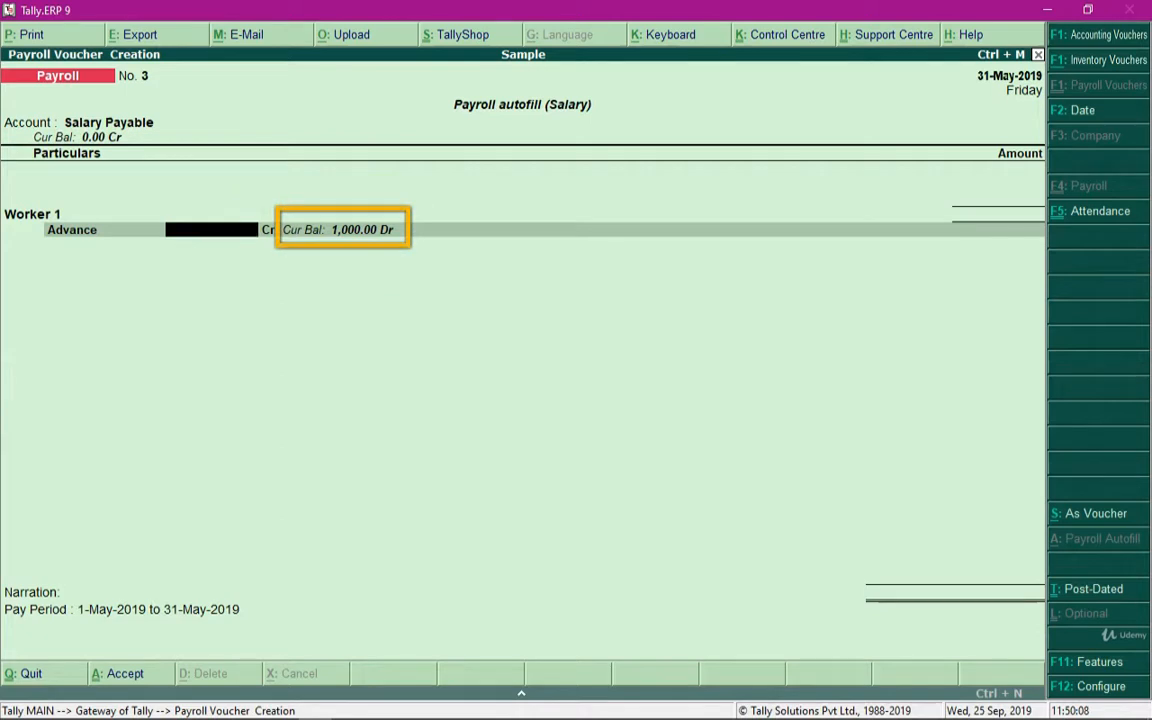
# Enter 1,000 as Worker 1's Advance recovery and save the payroll voucher
pyautogui.write('1000')
pyautogui.press('Return')
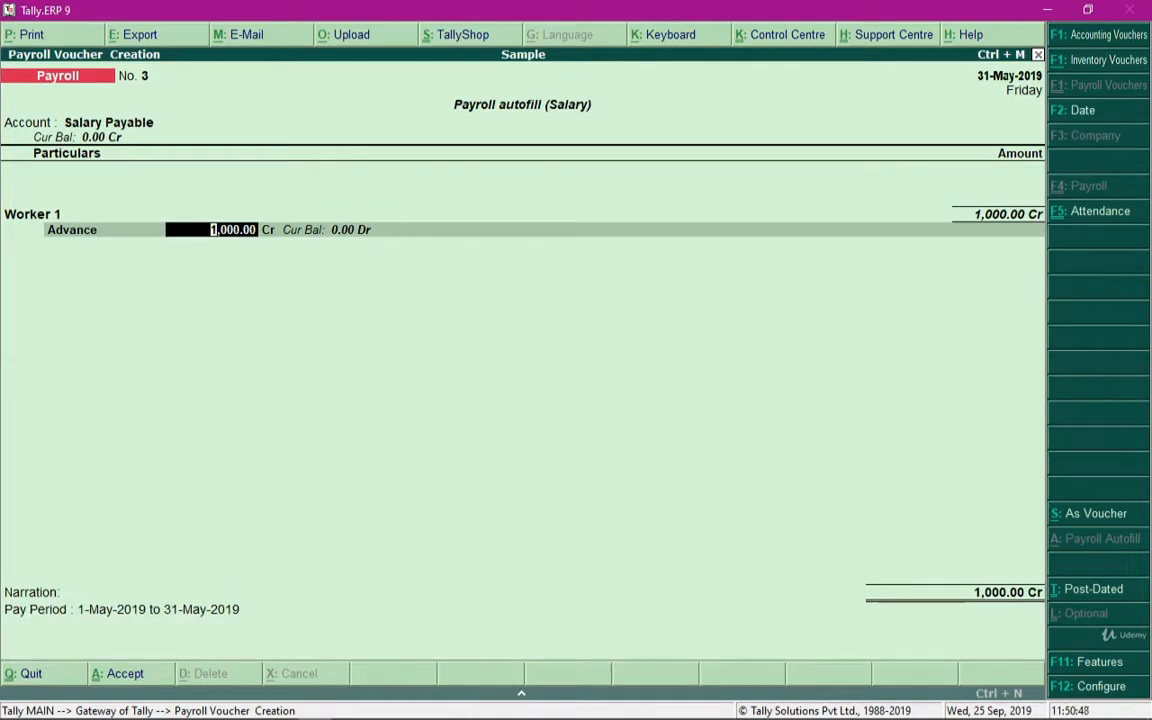
pyautogui.hotkey('ctrl', 'a')
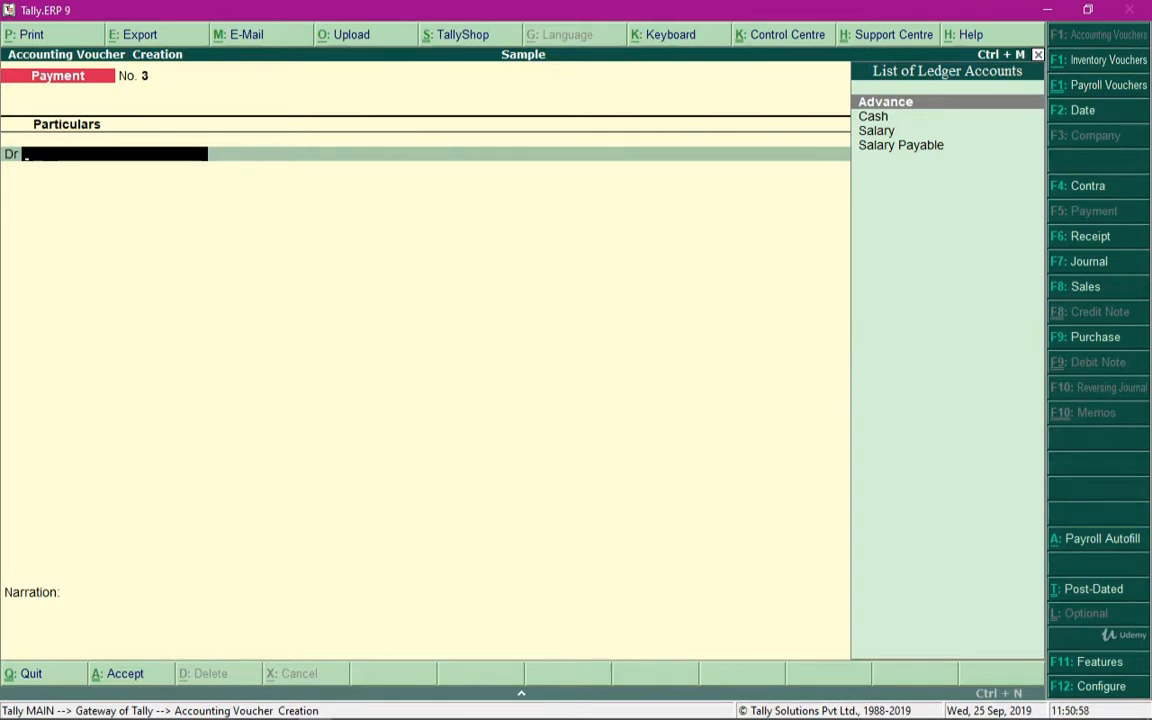
# Autofill a payment voucher dated 31-5-2019 for Worker 1's May salary, using the Salary Payable payroll ledger and Cash
pyautogui.hotkey('alt', 'a')
pyautogui.press('Return')
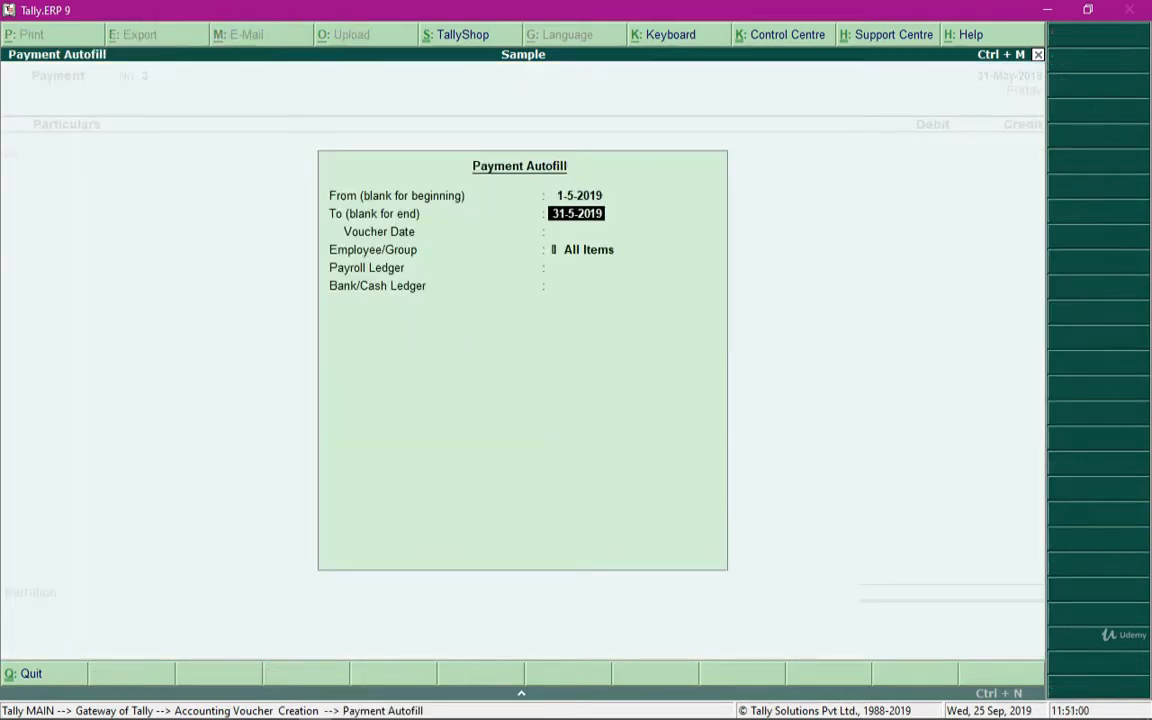
pyautogui.press('Return')
pyautogui.press('Return')
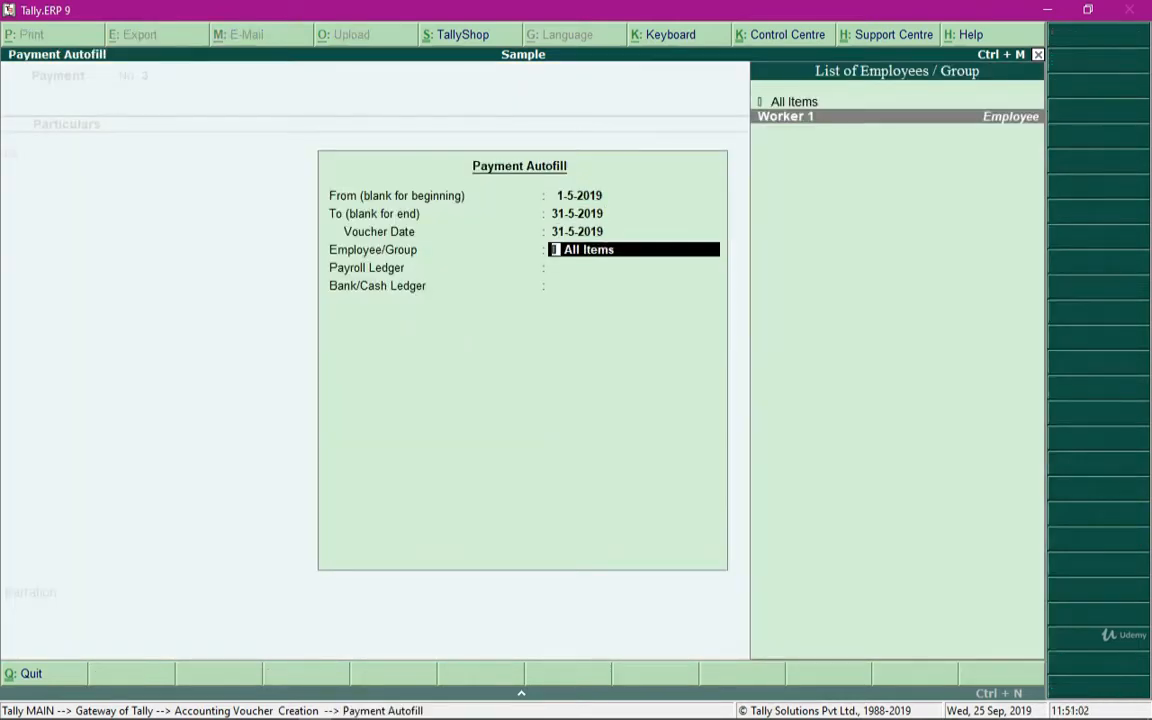
pyautogui.press('Return')
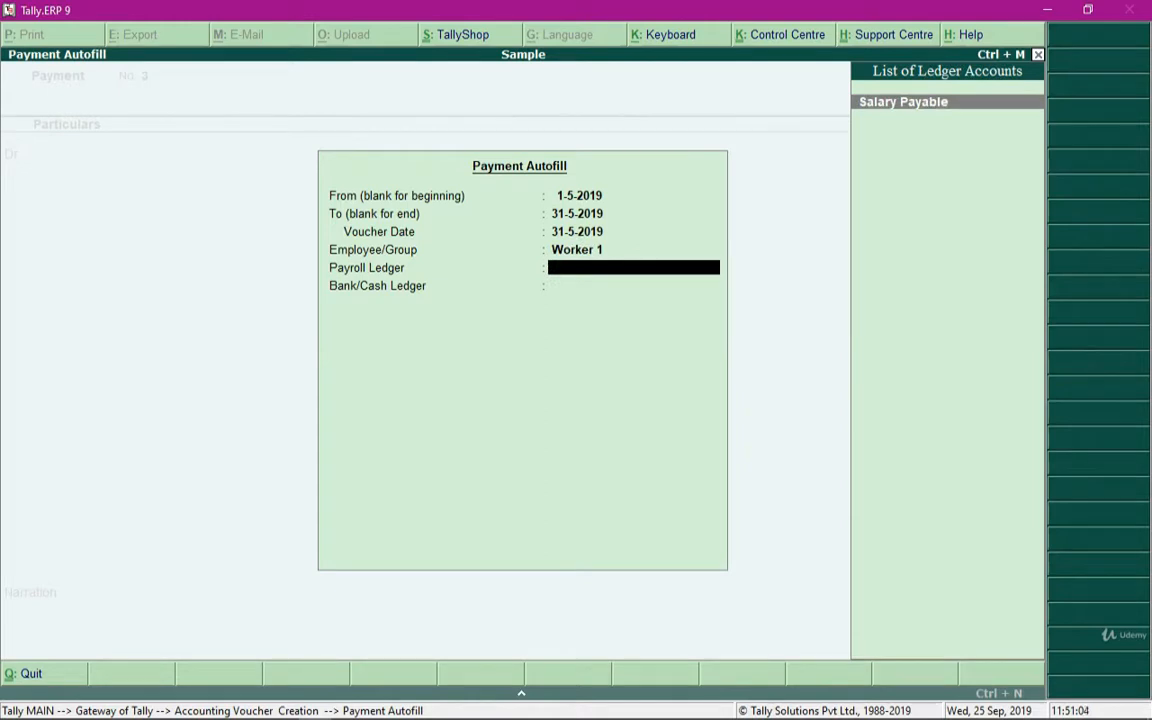
pyautogui.press('Return')
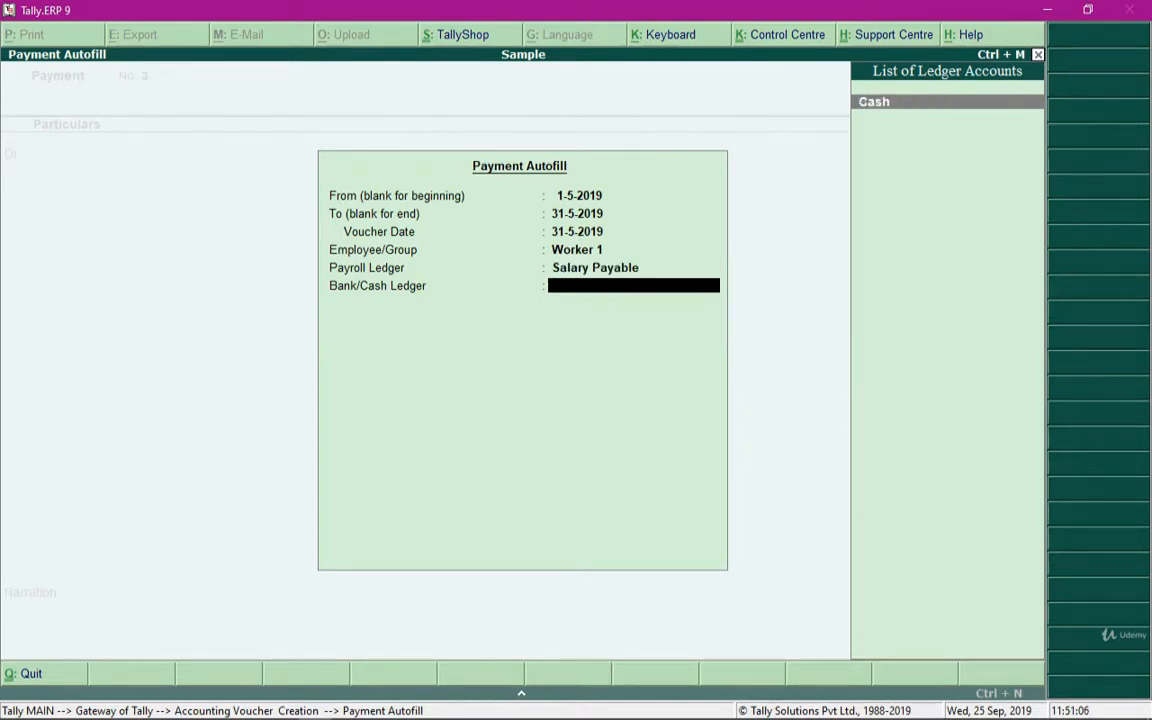
pyautogui.press('Return')
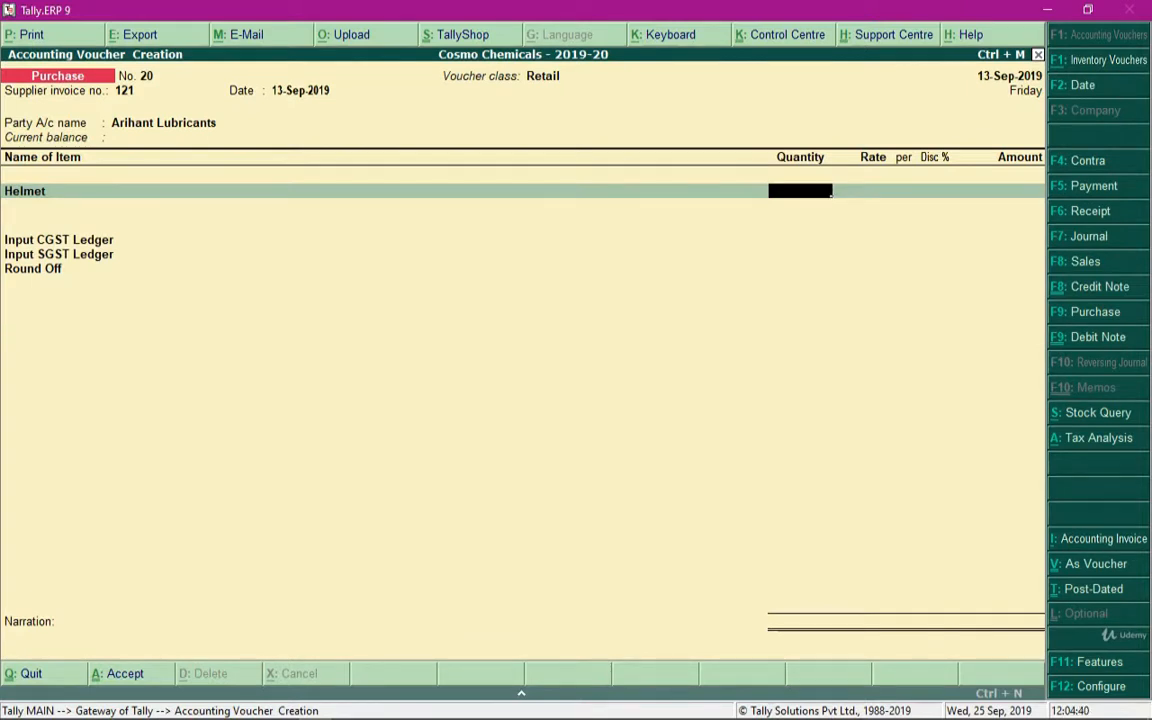
# Enter a quantity of 10 PC at a rate of 100 per PC for the Helmet item, without a discount
pyautogui.write('10')
pyautogui.press('Return')
pyautogui.write('10')
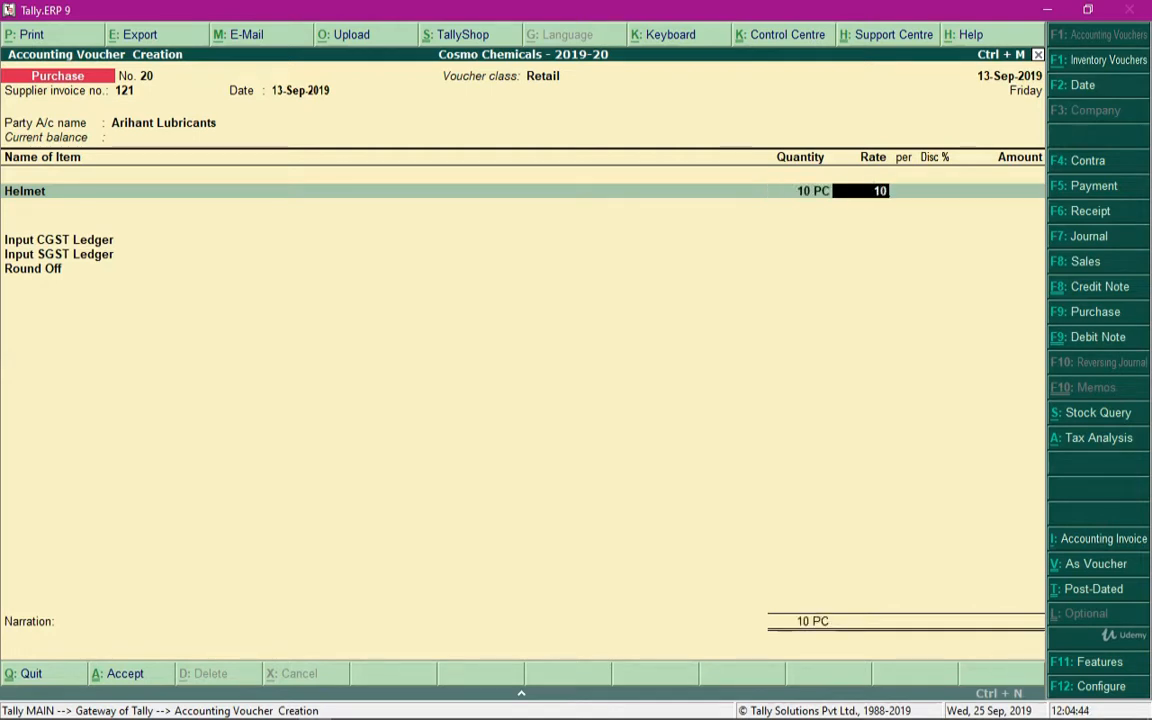
pyautogui.write('0')
pyautogui.press('Return')
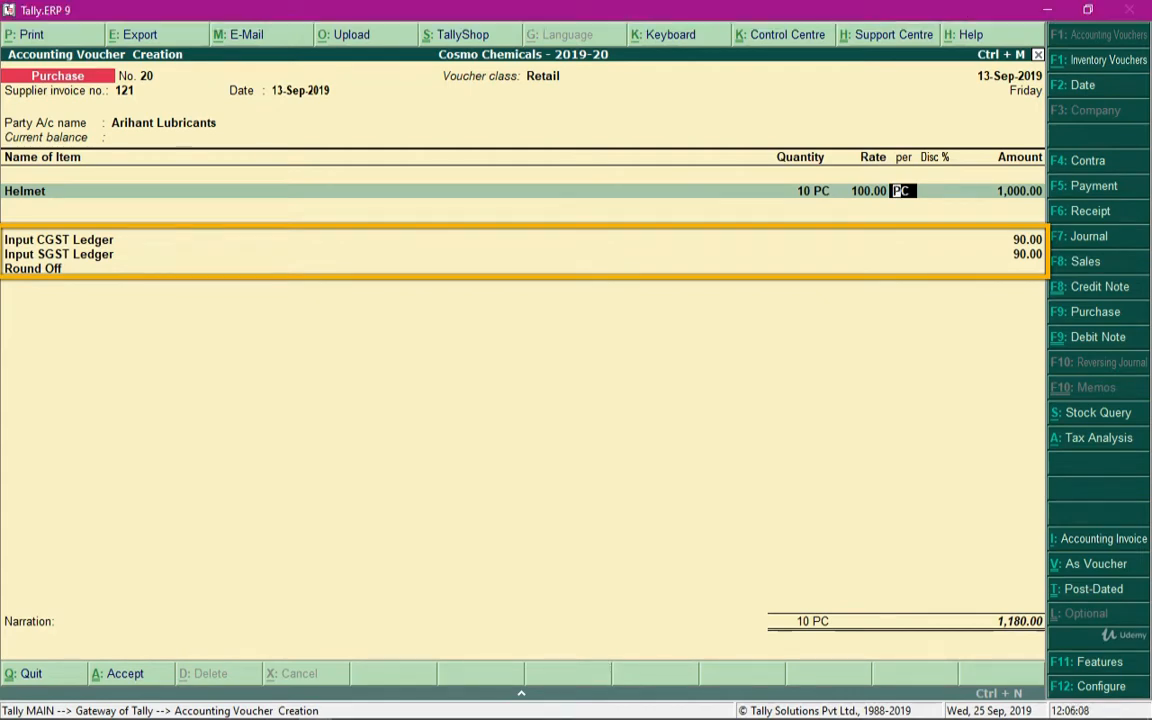
pyautogui.press('Return')
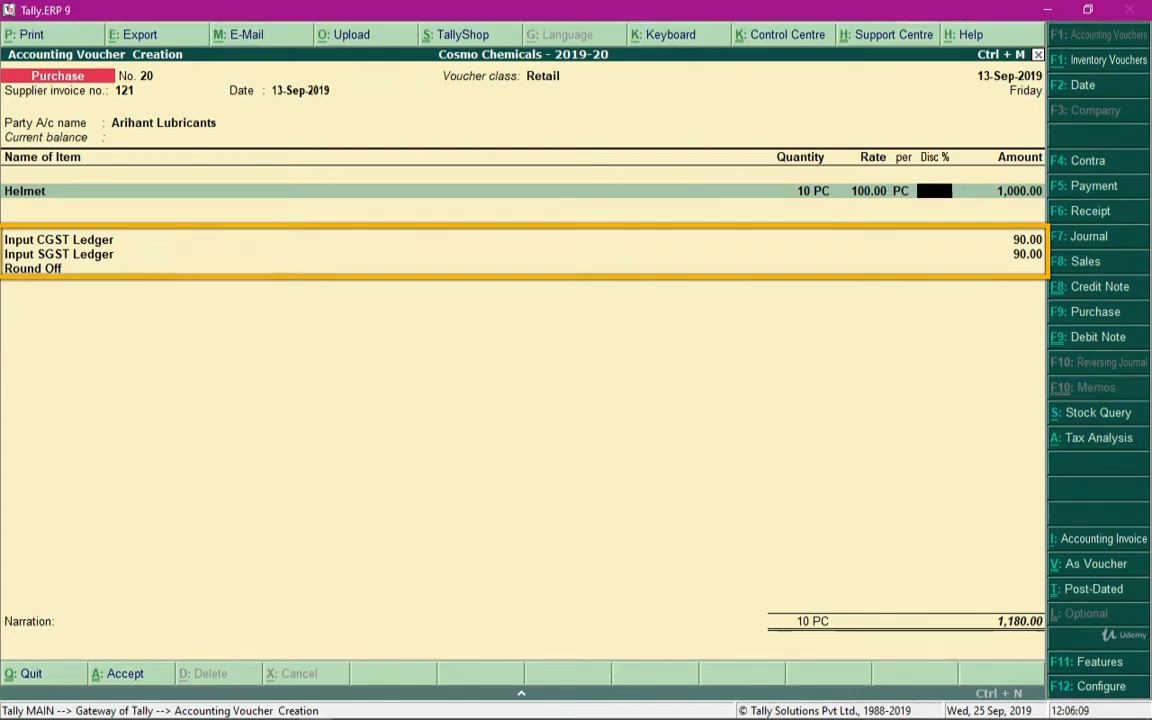
pyautogui.press('Return')
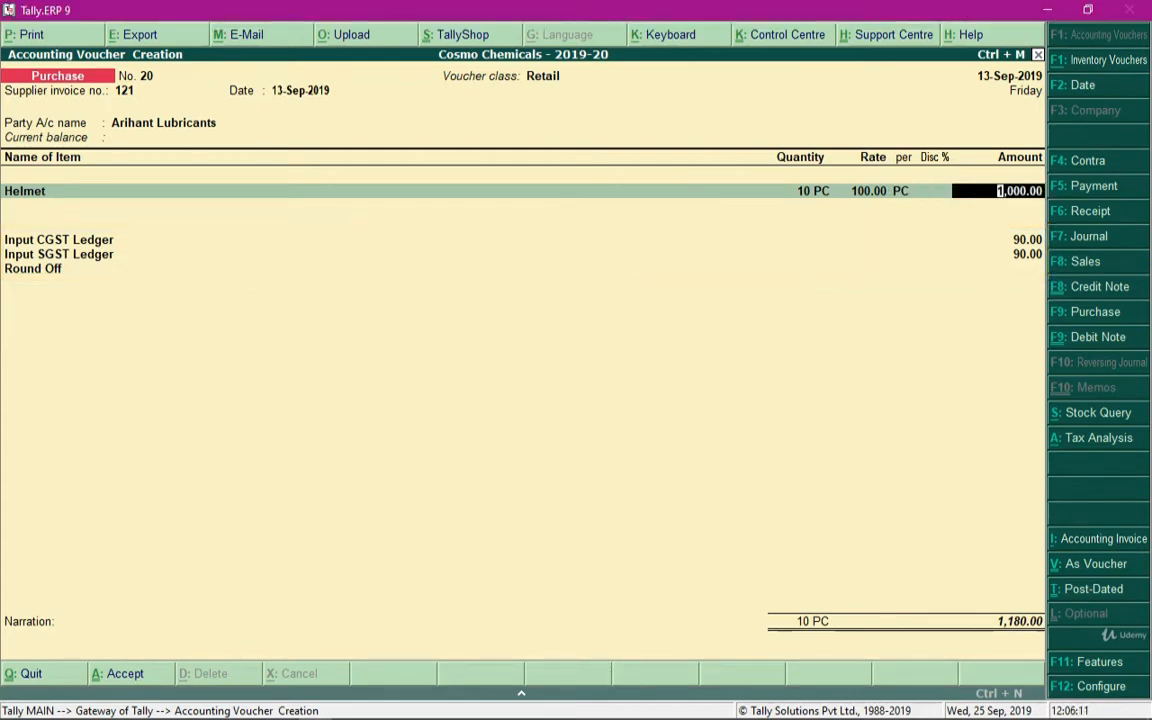